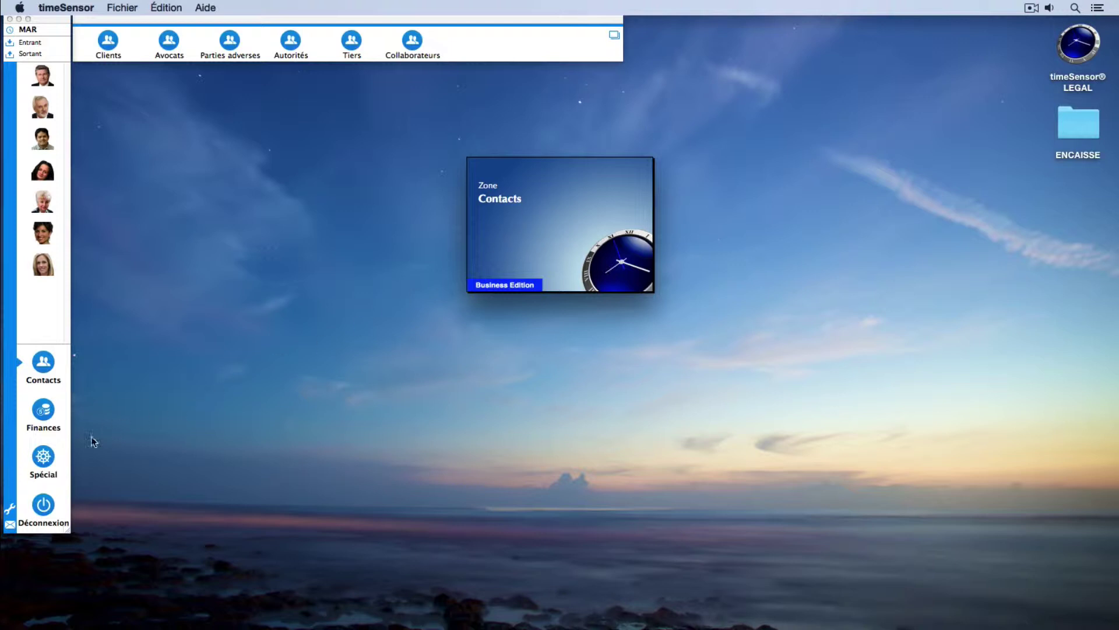
Step: Open account 1000 Caisse from the chart of accounts in the Spécial zone and inspect its available account types
{"action": "left_click", "coordinate": [46, 457]}
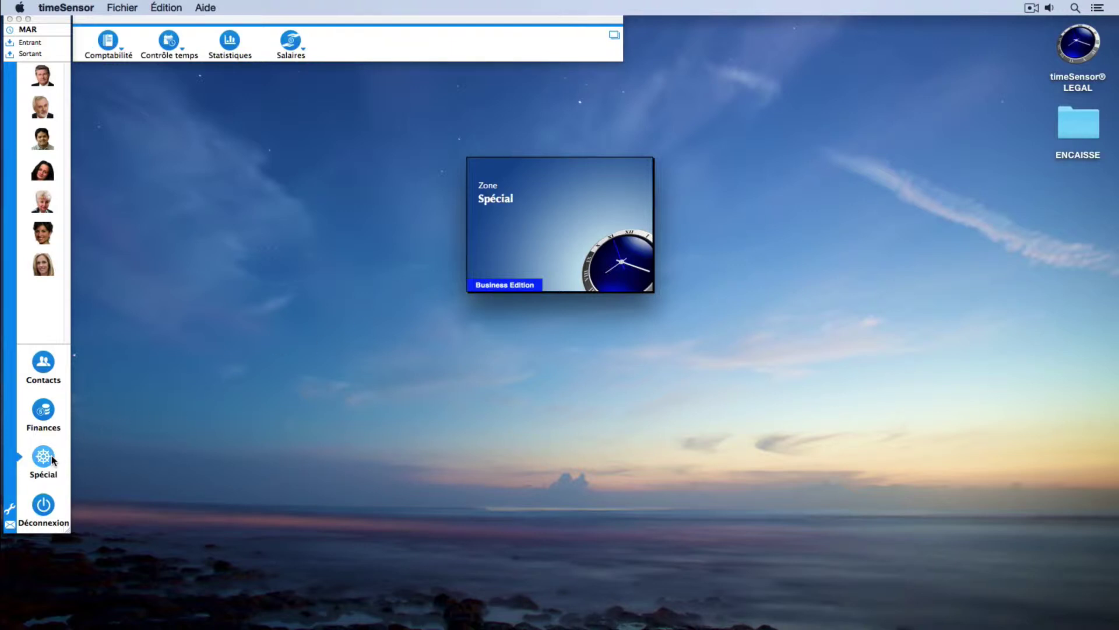
{"action": "left_click", "coordinate": [114, 44]}
{"action": "left_click", "coordinate": [118, 73]}
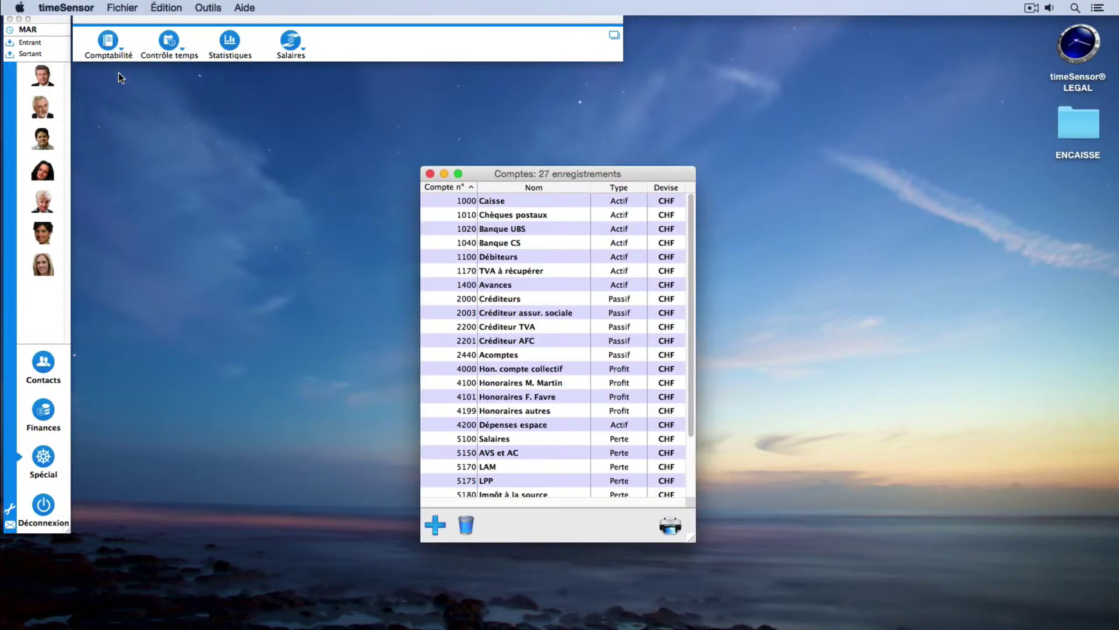
{"action": "left_click", "coordinate": [519, 202]}
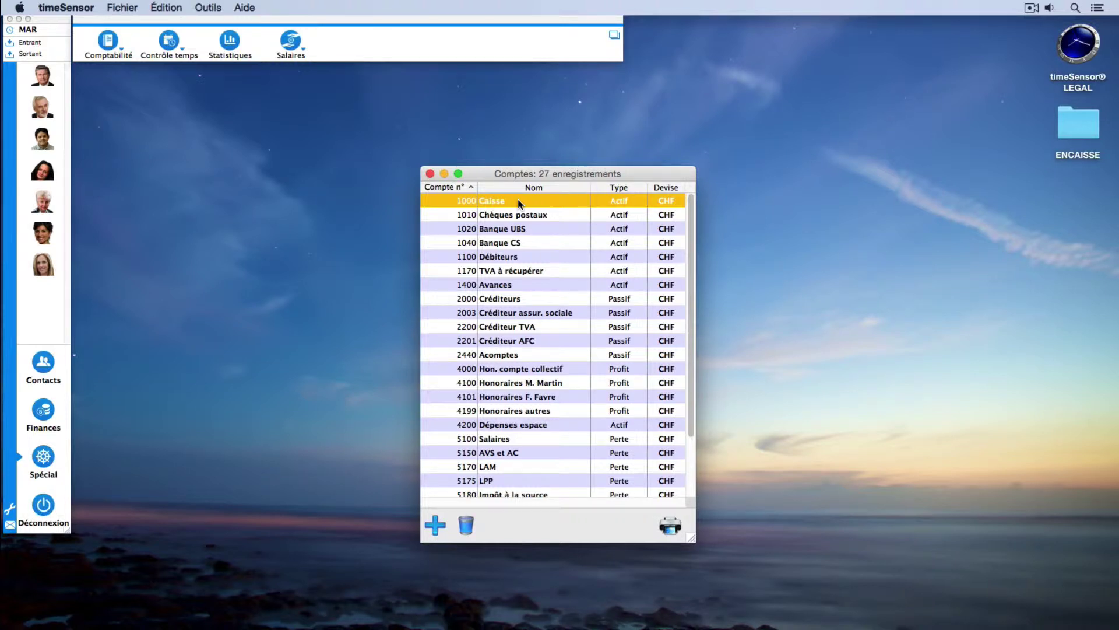
{"action": "double_click", "coordinate": [519, 201]}
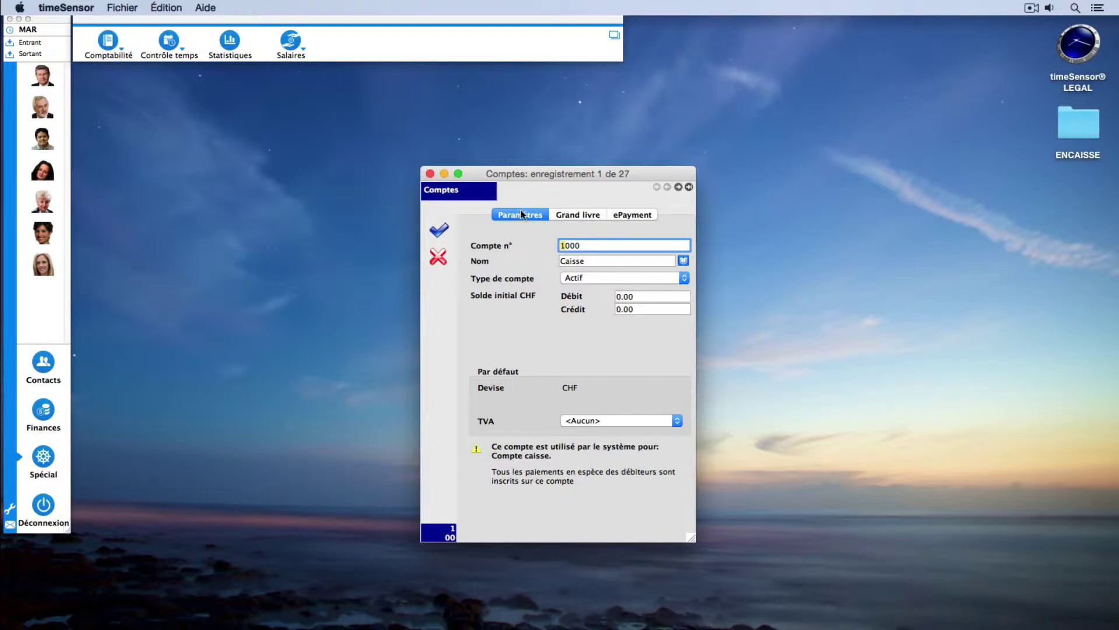
{"action": "left_click", "coordinate": [683, 278]}
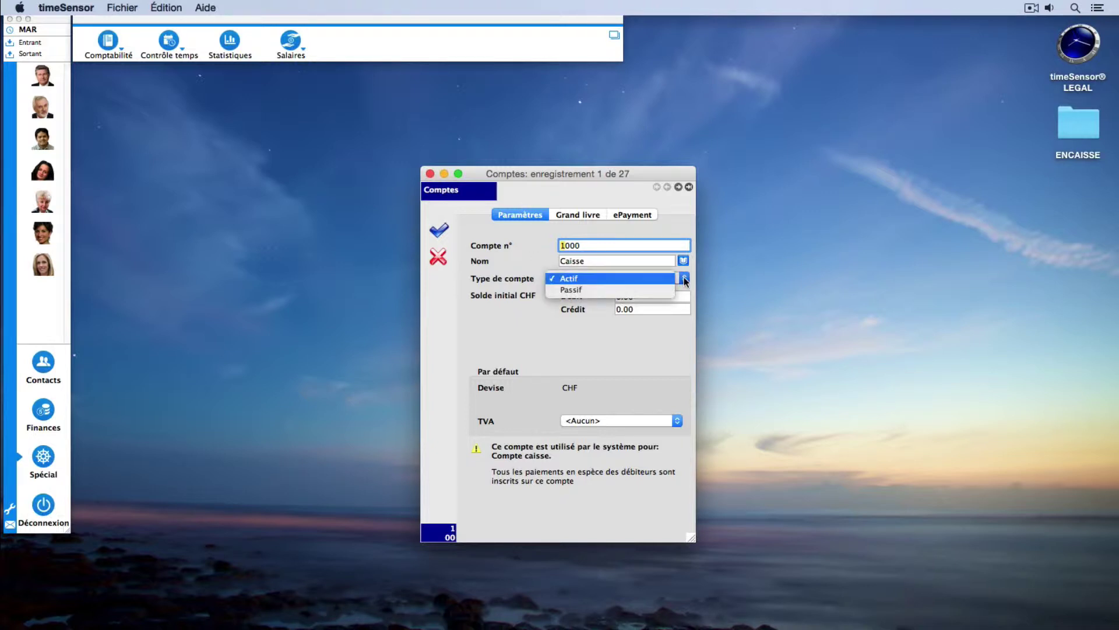
{"action": "left_click", "coordinate": [683, 278]}
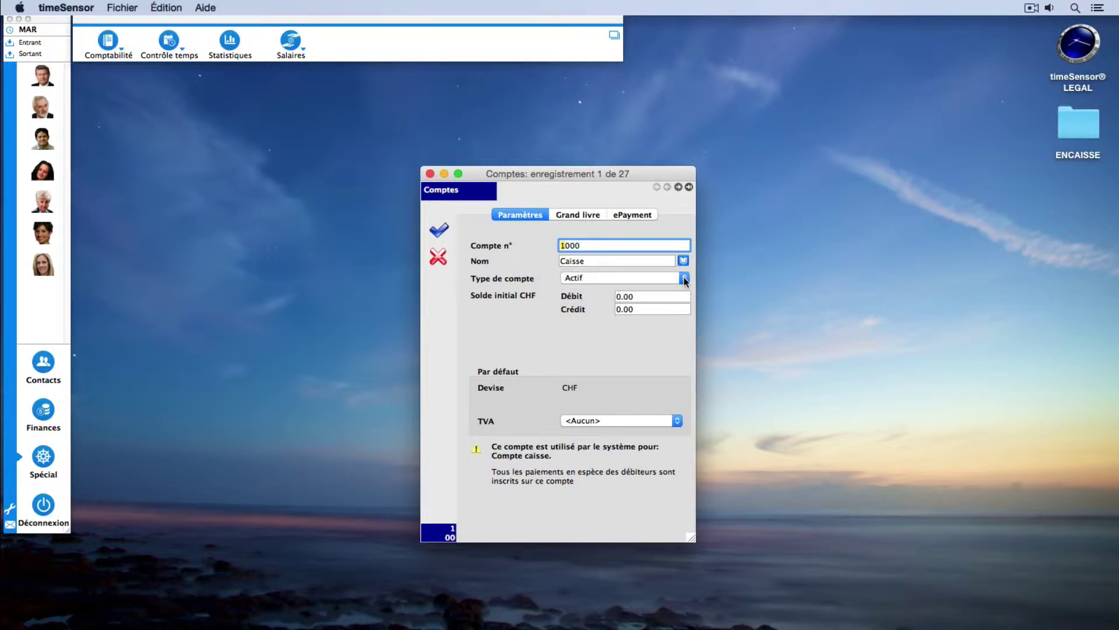
Step: Publish the Caisse ledger in the fifth listed collaborator's zone, save the account, and open the ledger from that zone
{"action": "left_click", "coordinate": [576, 216]}
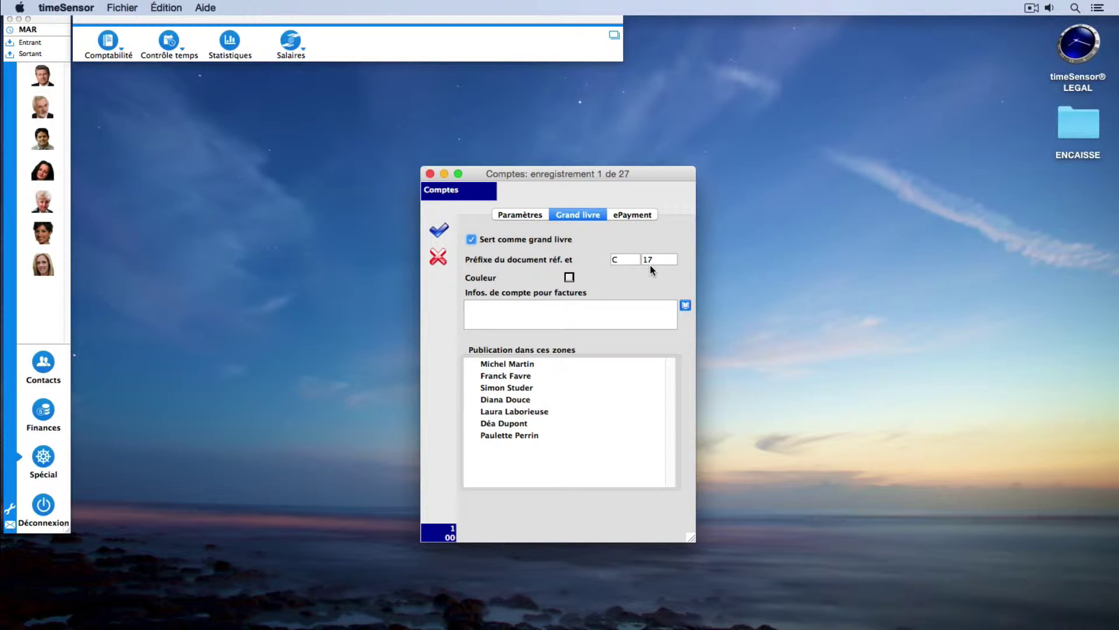
{"action": "left_click", "coordinate": [569, 278]}
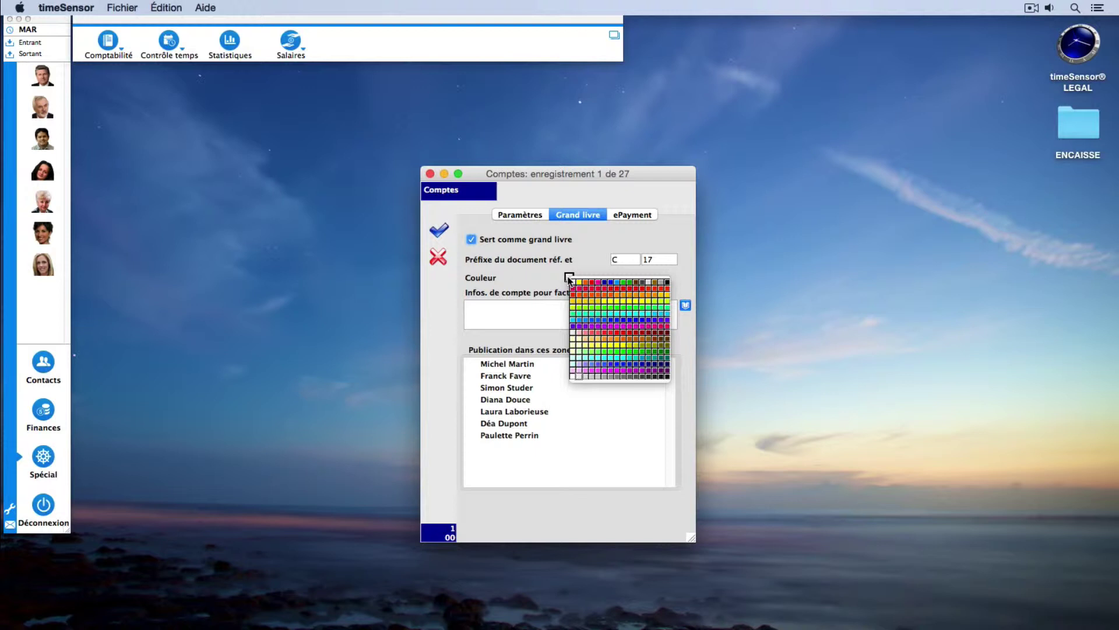
{"action": "left_click", "coordinate": [570, 279]}
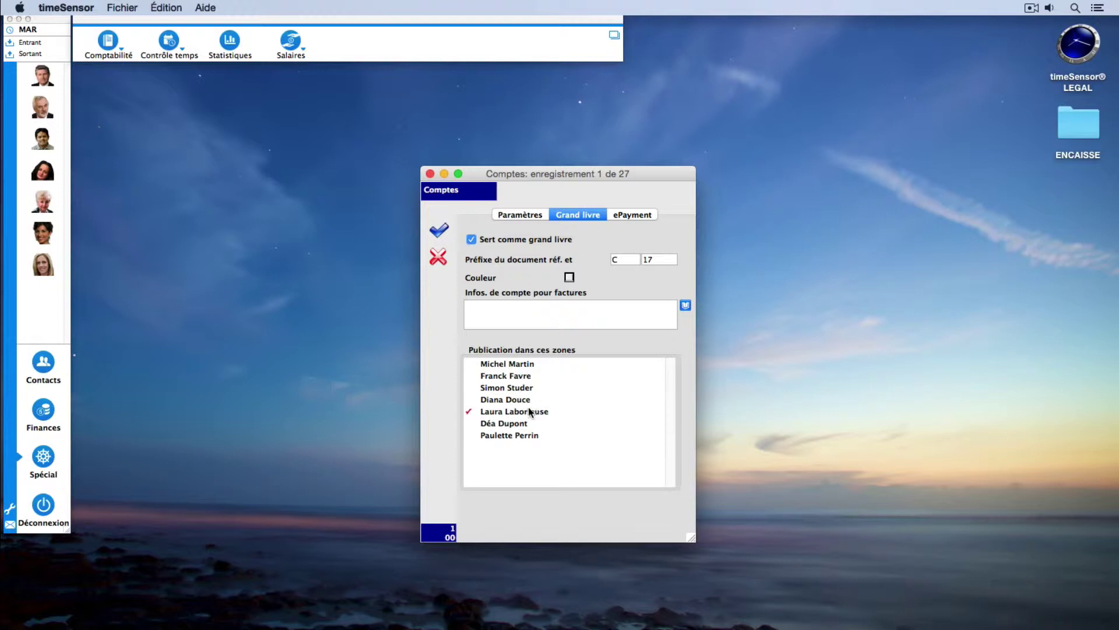
{"action": "left_click", "coordinate": [439, 234]}
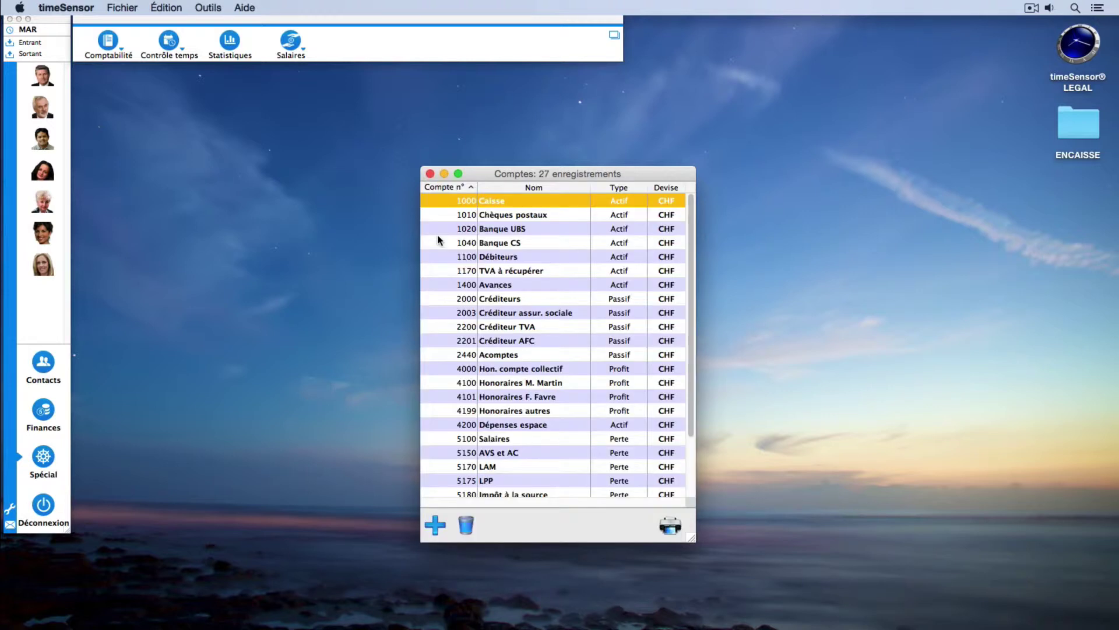
{"action": "left_click", "coordinate": [51, 205]}
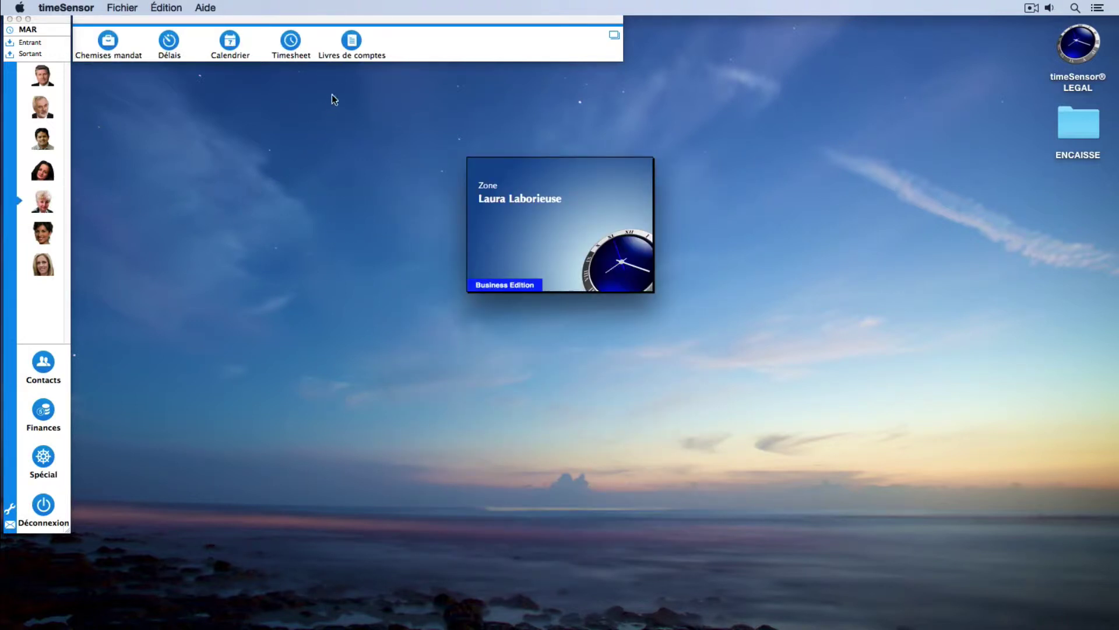
{"action": "left_click", "coordinate": [351, 47]}
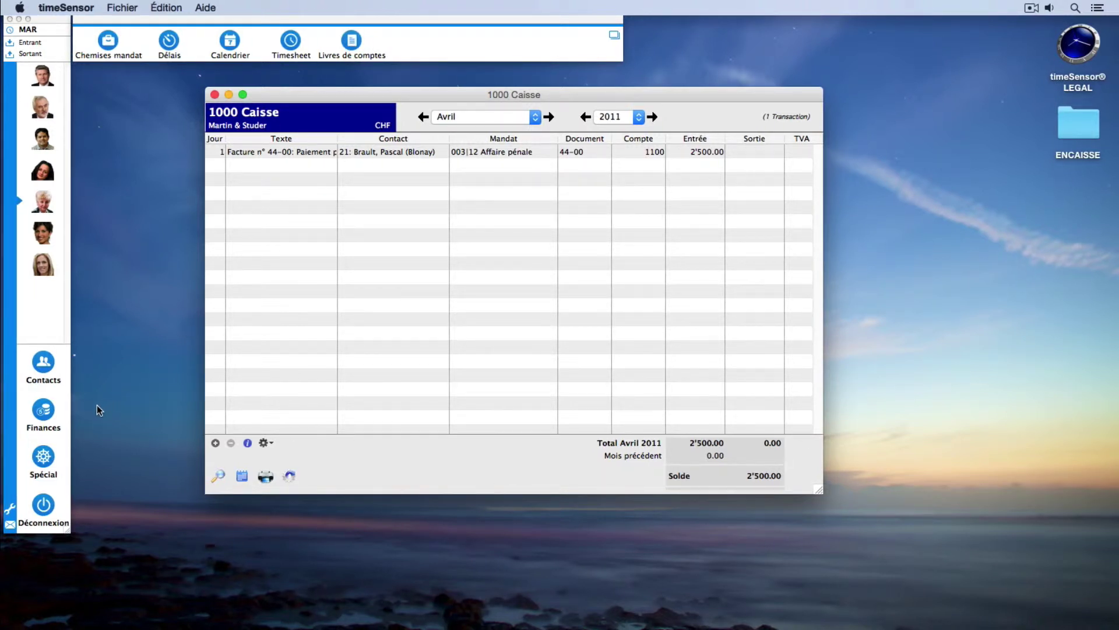
Step: Review the Banque UBS account's general ledger settings and the translation of its invoice account information, and close the accounts list
{"action": "left_click", "coordinate": [42, 456]}
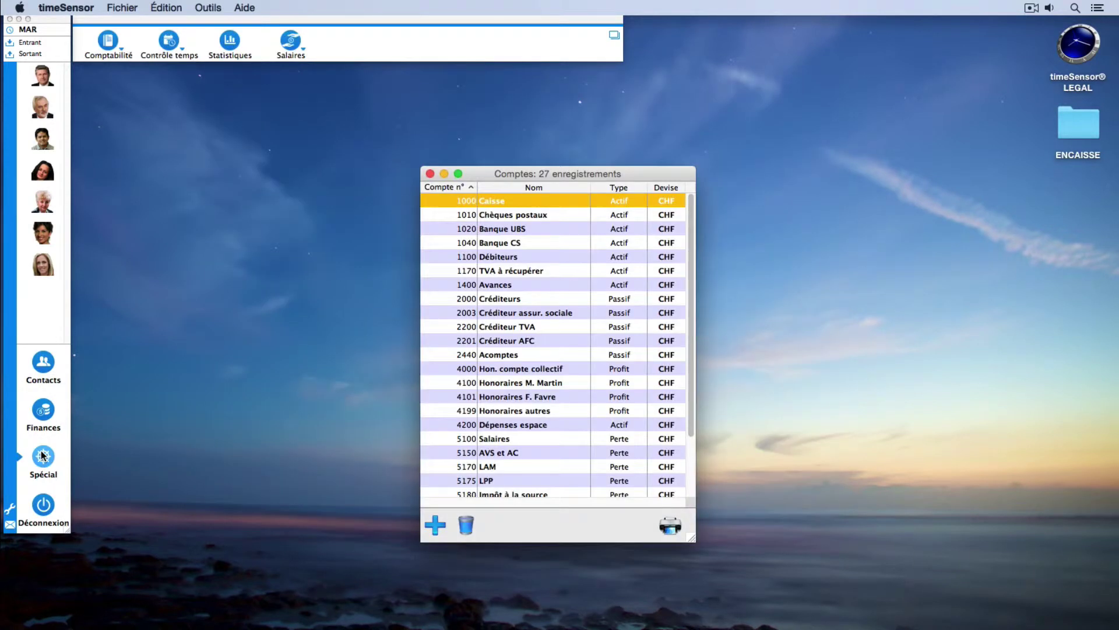
{"action": "double_click", "coordinate": [541, 233]}
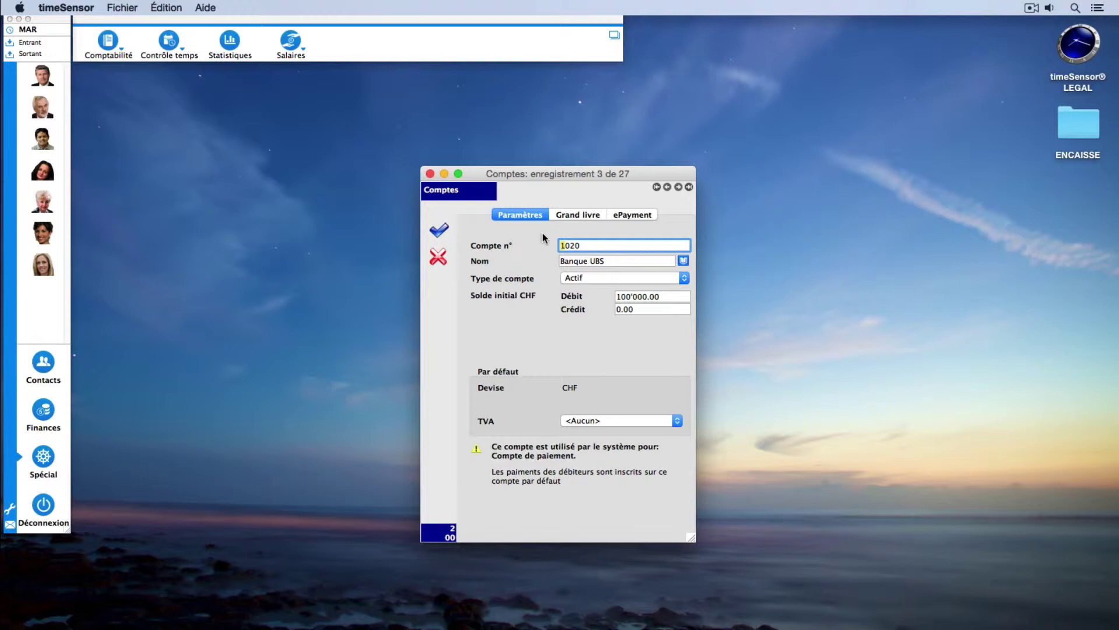
{"action": "left_click", "coordinate": [599, 217]}
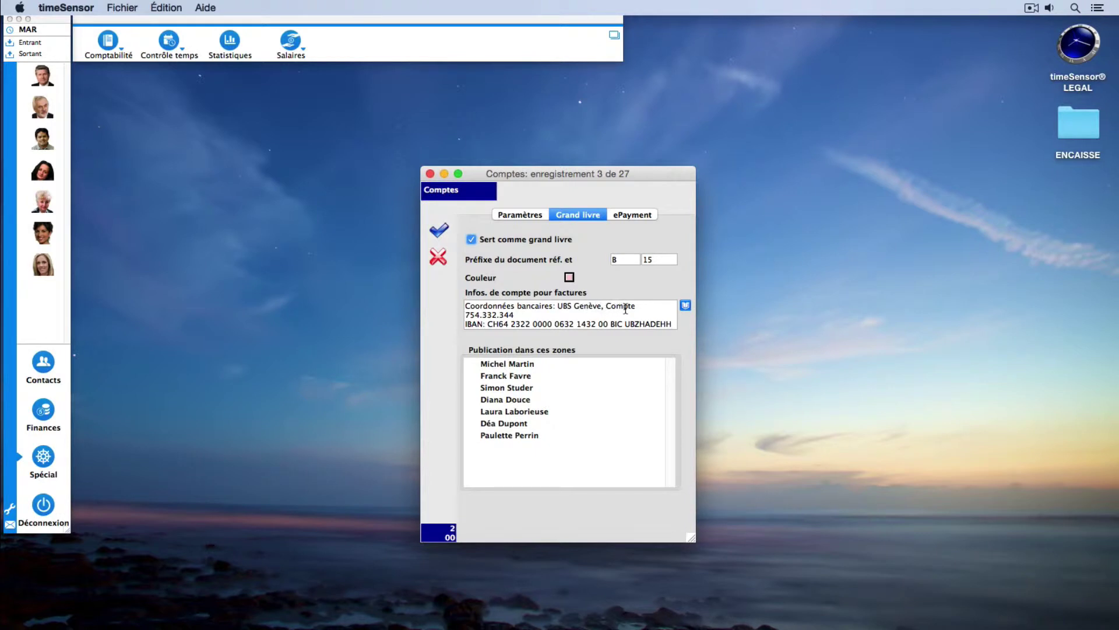
{"action": "left_click", "coordinate": [685, 305]}
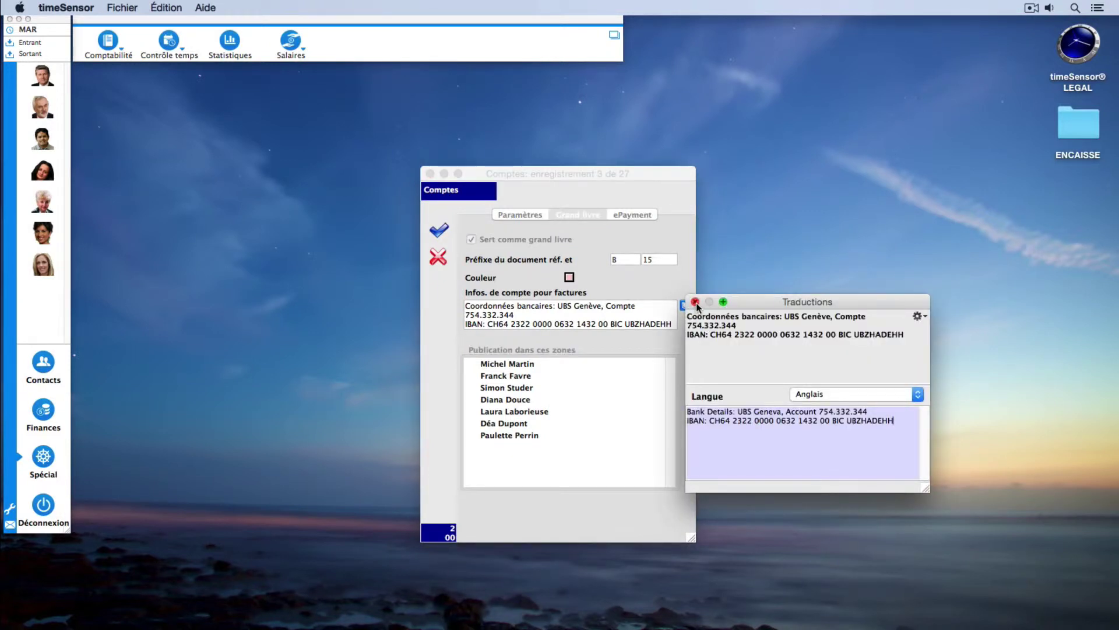
{"action": "left_click", "coordinate": [695, 302]}
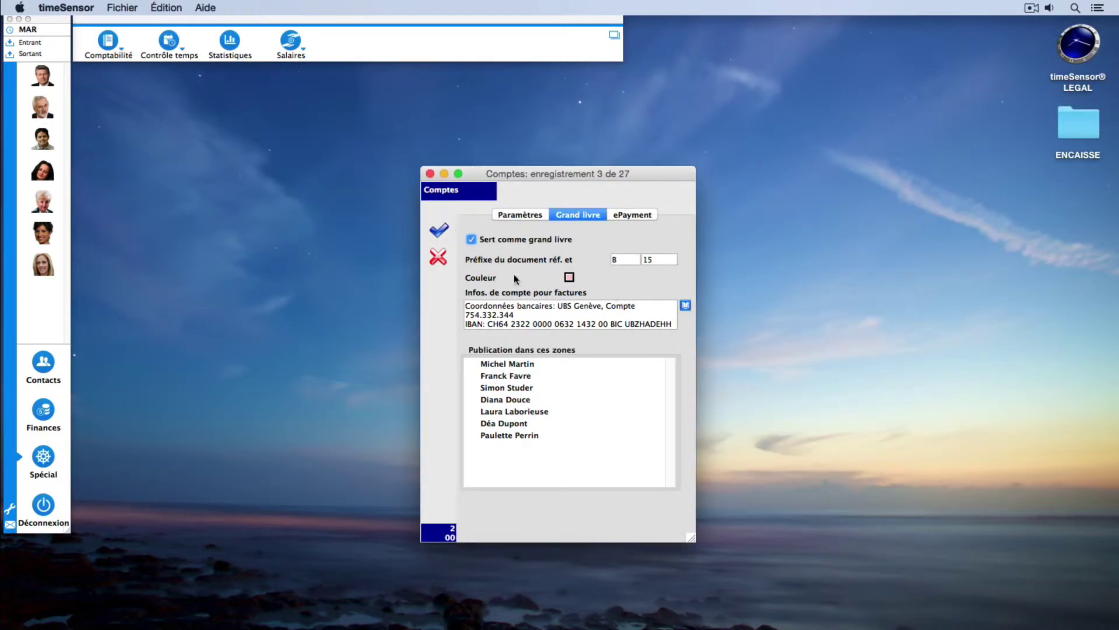
{"action": "left_click", "coordinate": [441, 230]}
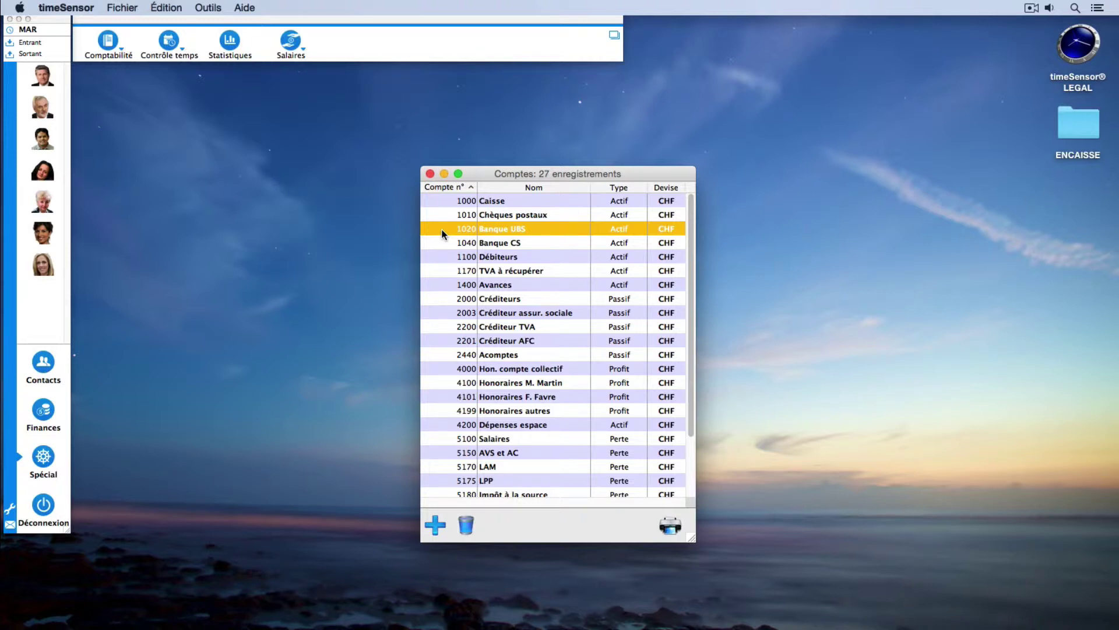
{"action": "left_click", "coordinate": [430, 173]}
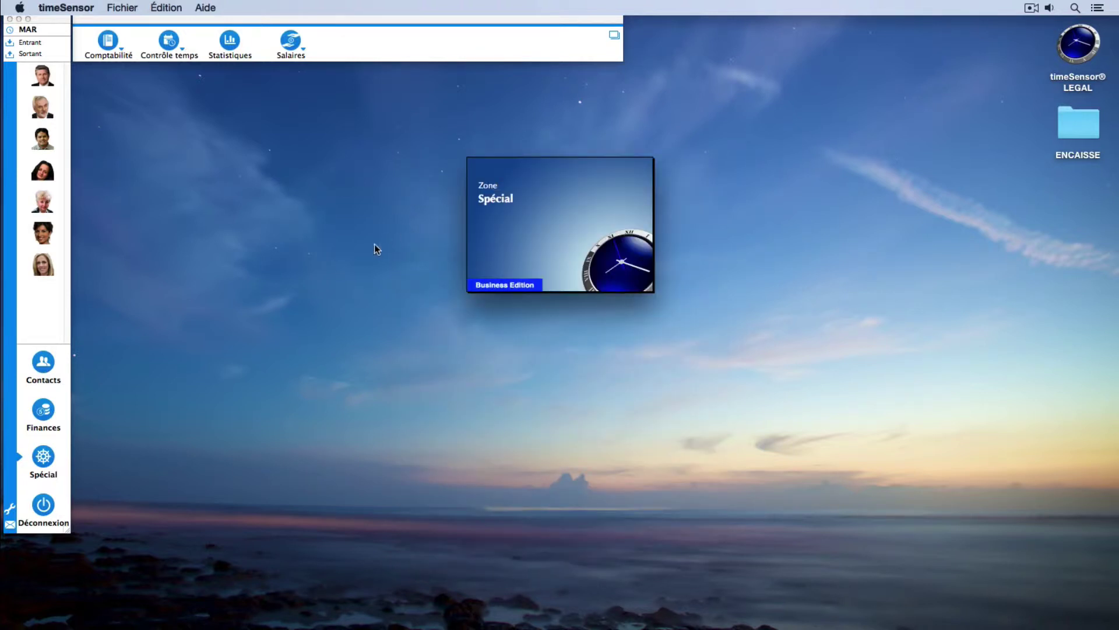
Step: Open the 1020 Banque UBS and 1000 Caisse ledgers in the Finances zone to compare their colours, and close Caisse
{"action": "left_click", "coordinate": [43, 410]}
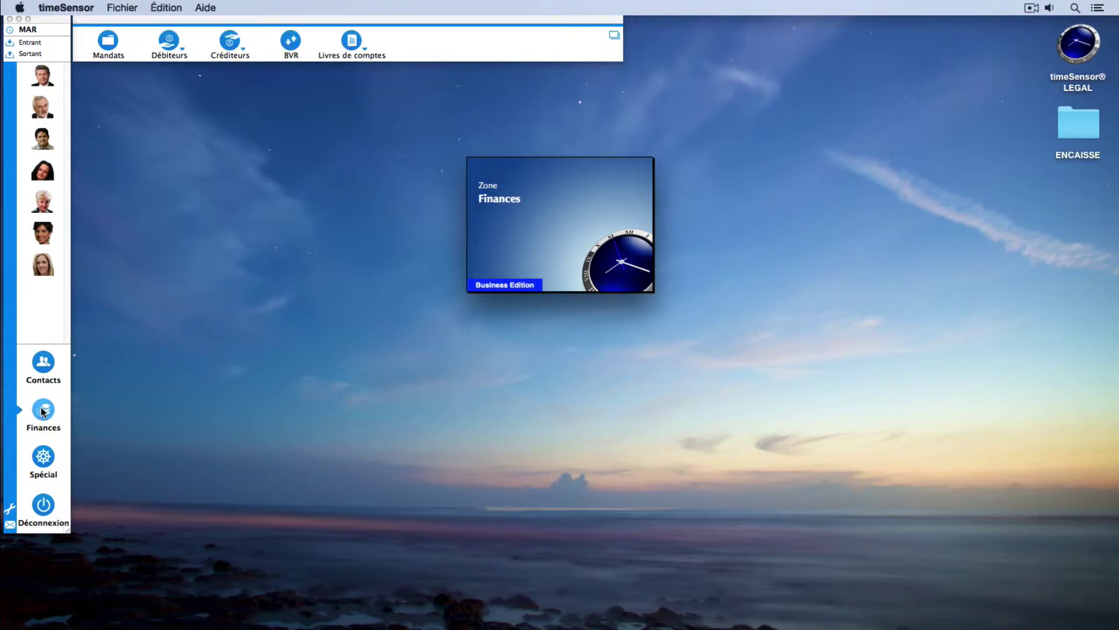
{"action": "left_click", "coordinate": [357, 45]}
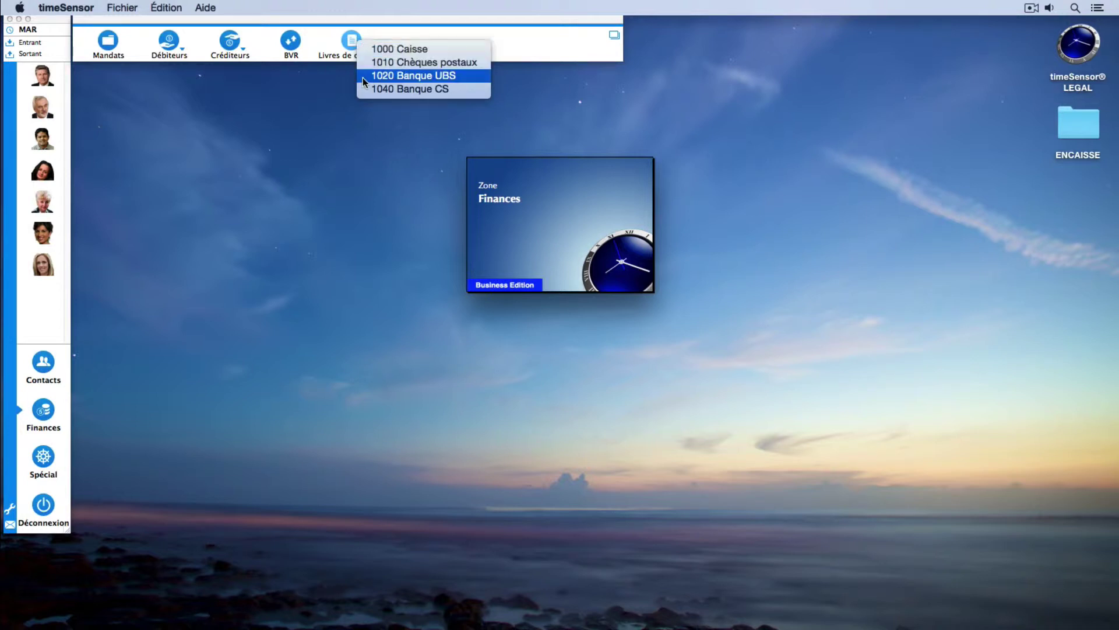
{"action": "left_click", "coordinate": [363, 75]}
{"action": "left_click", "coordinate": [359, 54]}
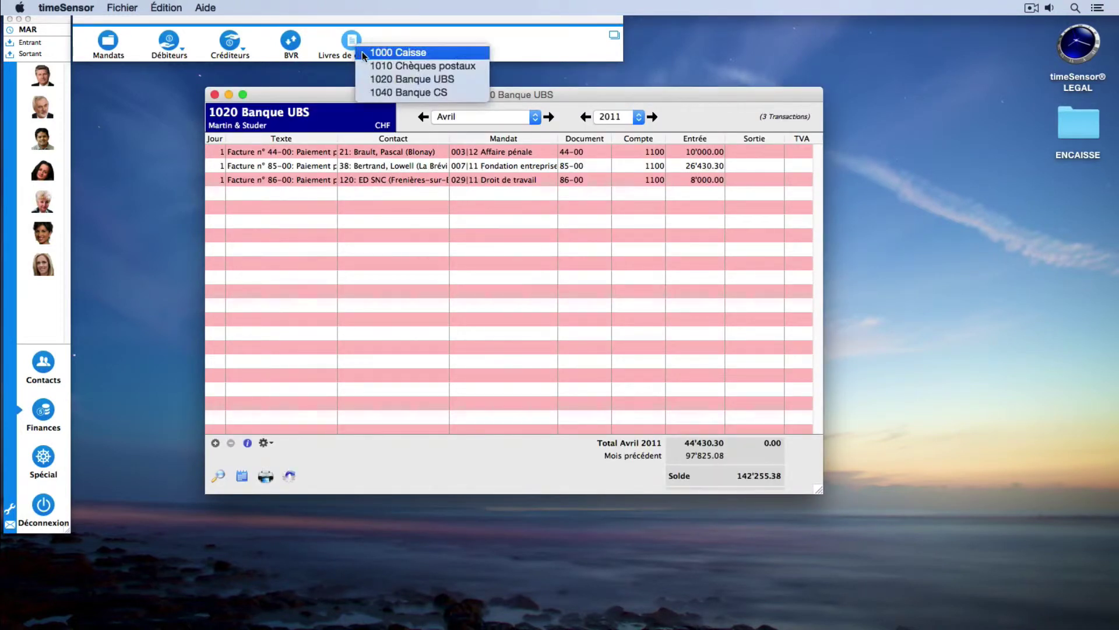
{"action": "left_click", "coordinate": [365, 53]}
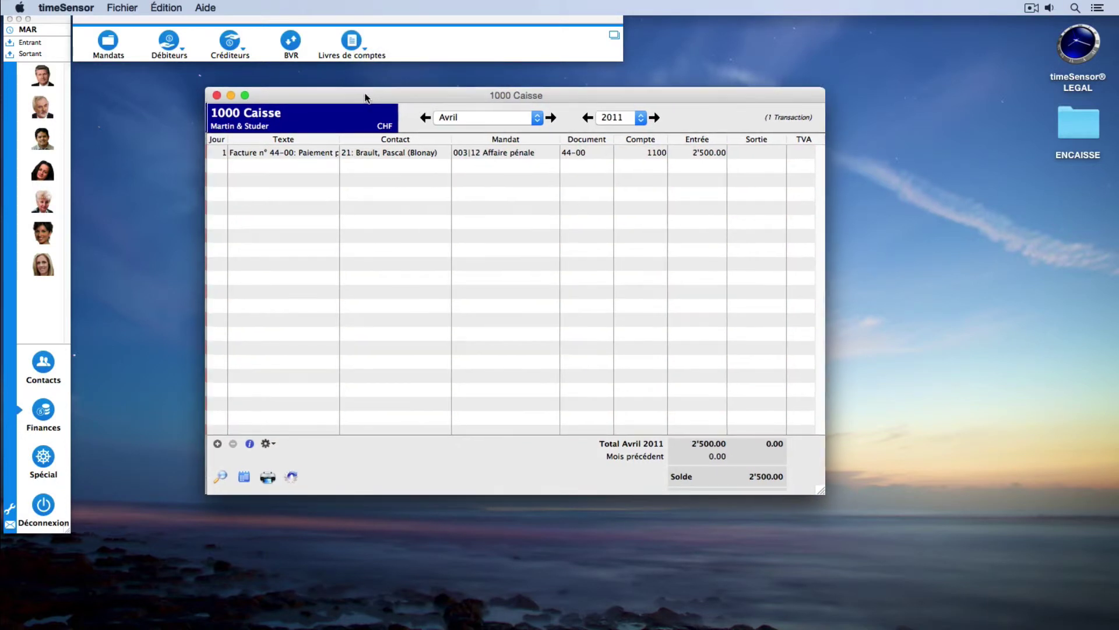
{"action": "left_click_drag", "start_coordinate": [361, 95], "coordinate": [428, 92]}
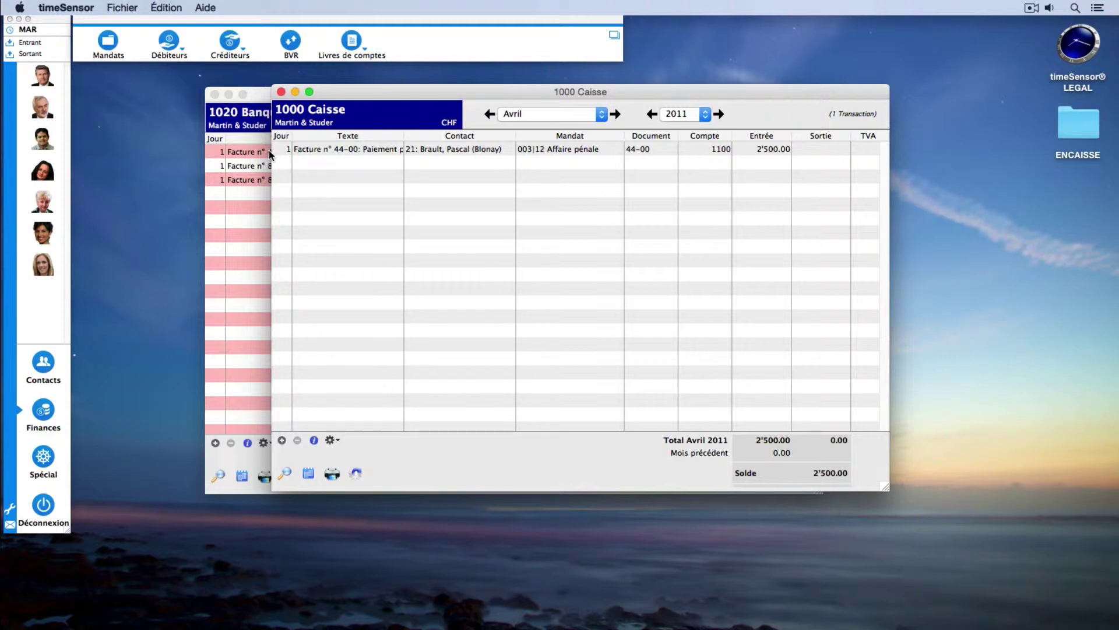
{"action": "left_click", "coordinate": [280, 92]}
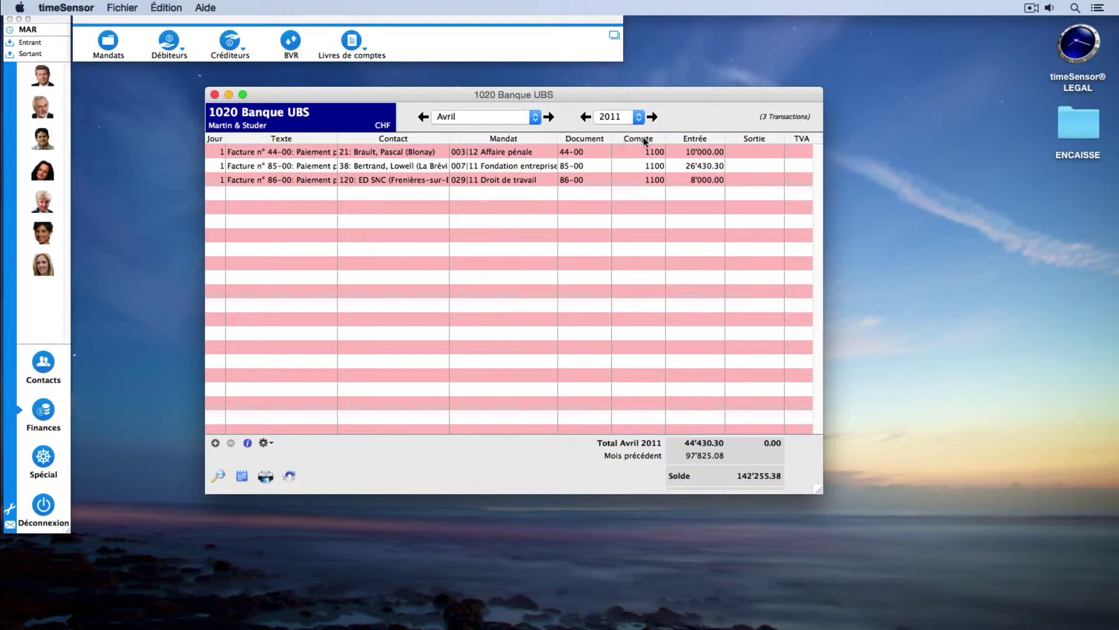
Step: Try hiding the TVA column and showing Comptes de section in the Banque UBS ledger, and restore the Standard column layout
{"action": "right_click", "coordinate": [730, 135]}
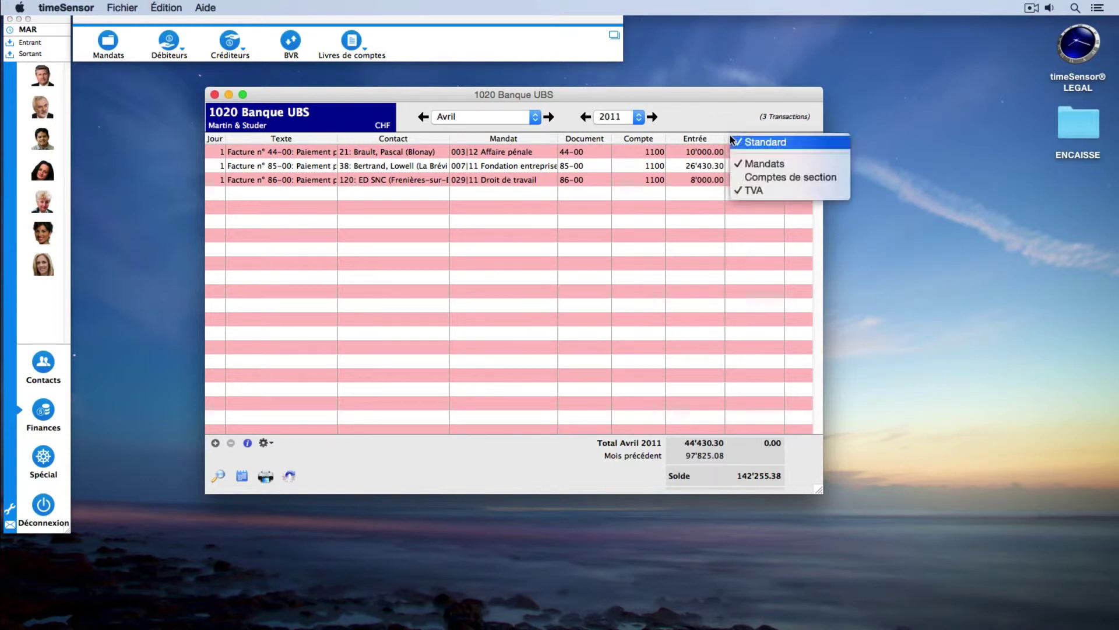
{"action": "left_click", "coordinate": [733, 185]}
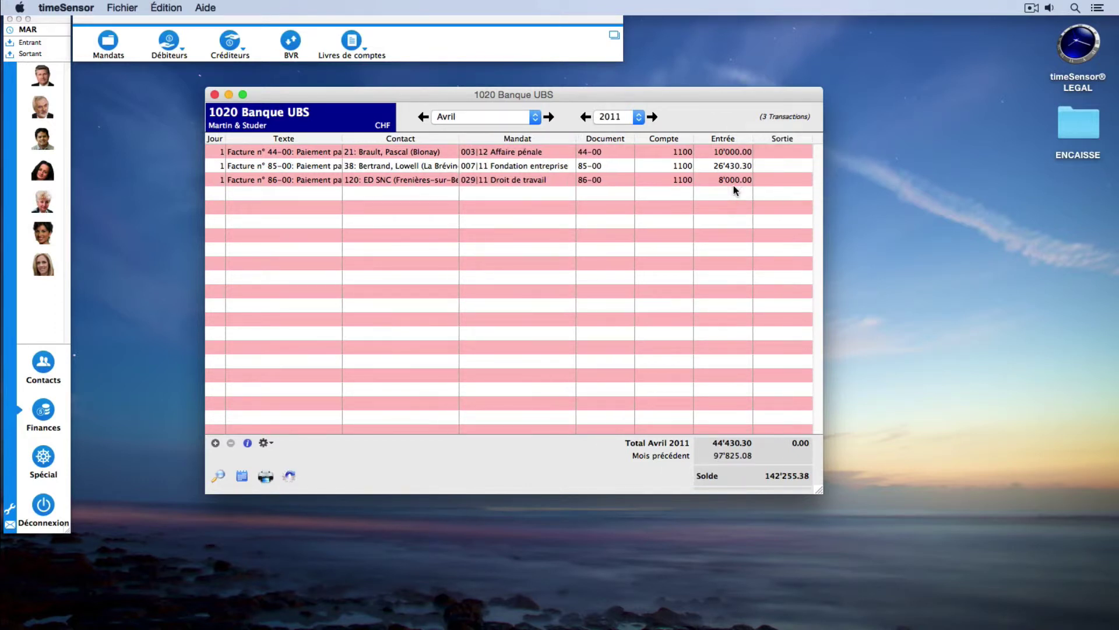
{"action": "right_click", "coordinate": [766, 141]}
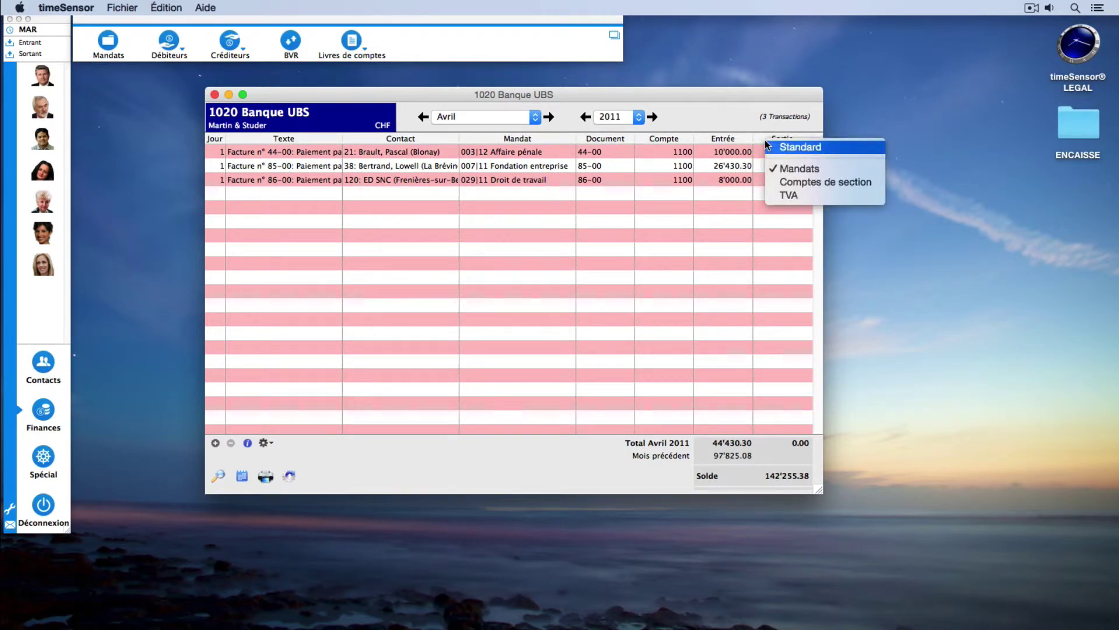
{"action": "left_click", "coordinate": [771, 181]}
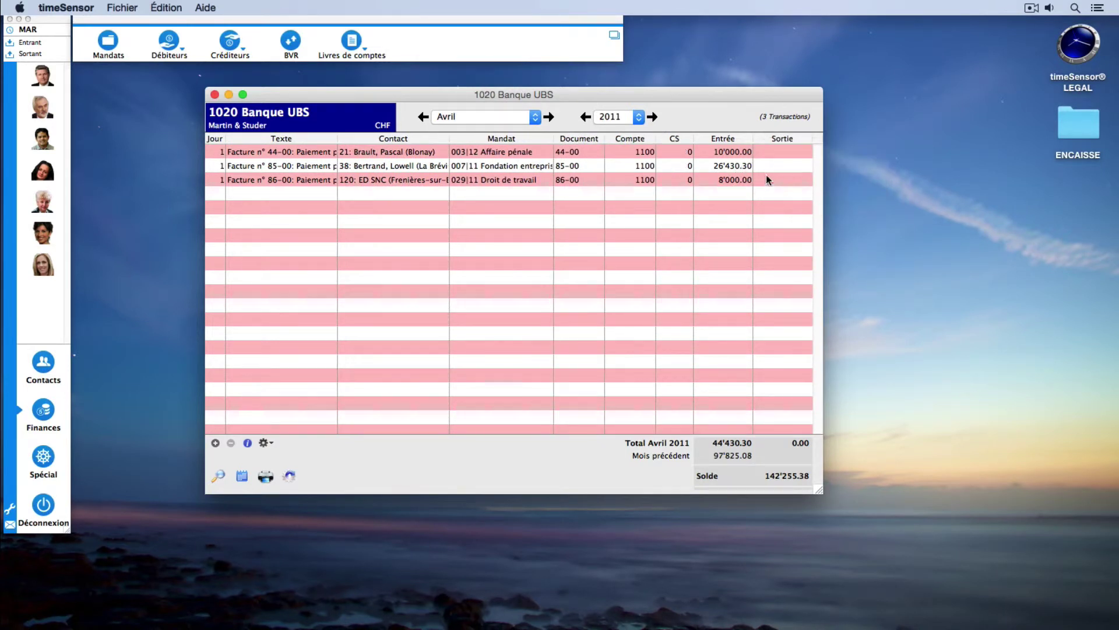
{"action": "right_click", "coordinate": [758, 138]}
{"action": "left_click", "coordinate": [771, 144]}
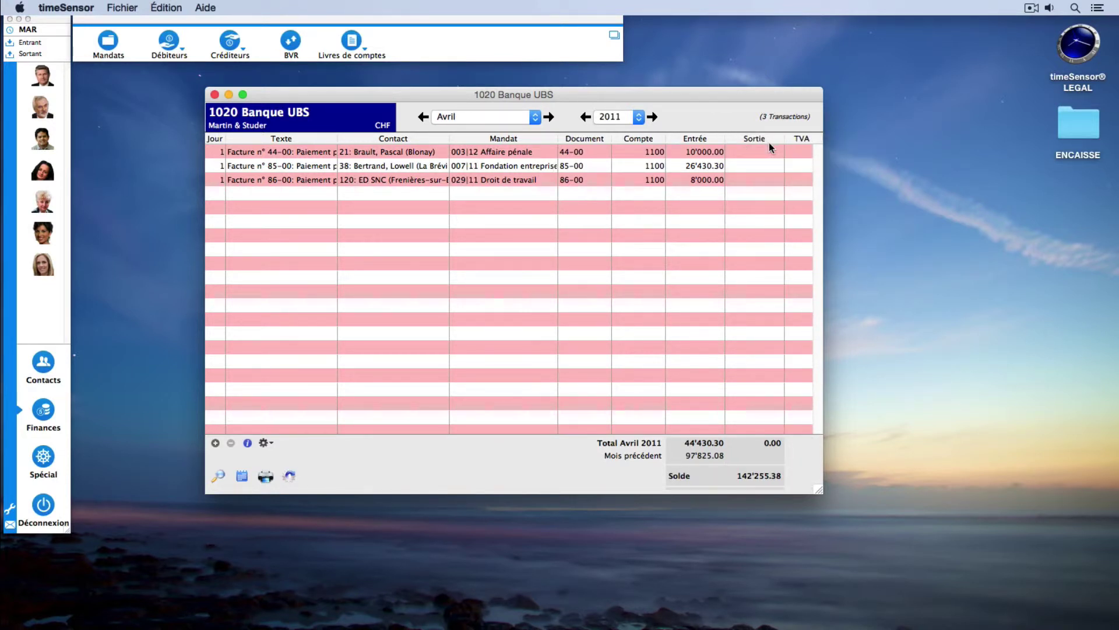
Step: Browse the Banque UBS ledger's transactions for Mars and Février 2011, and return to Avril
{"action": "left_click", "coordinate": [423, 116]}
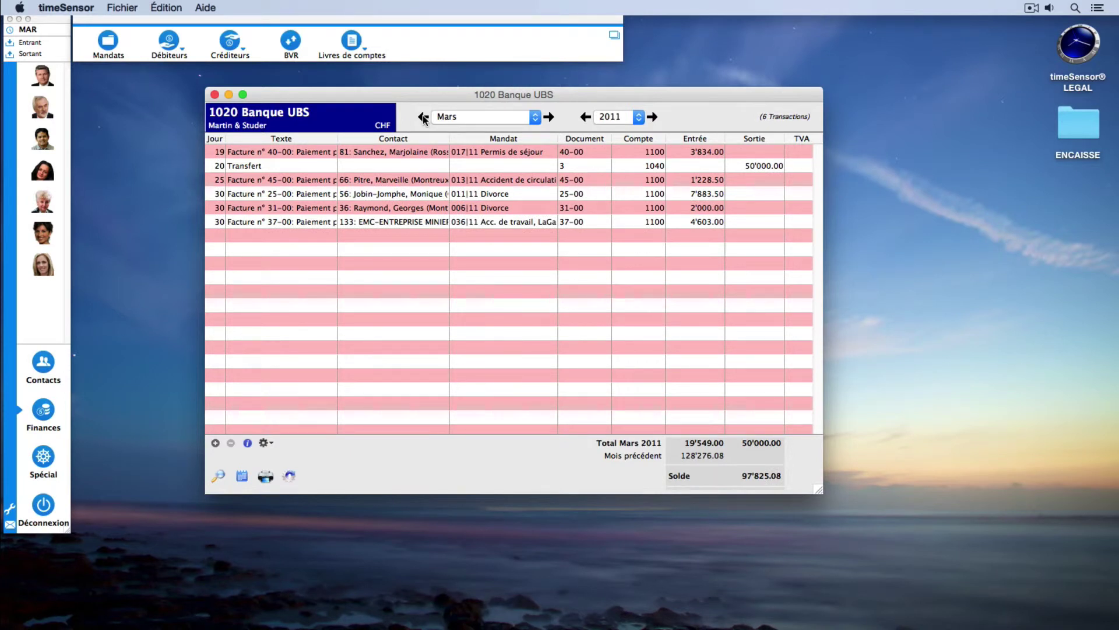
{"action": "left_click", "coordinate": [549, 117]}
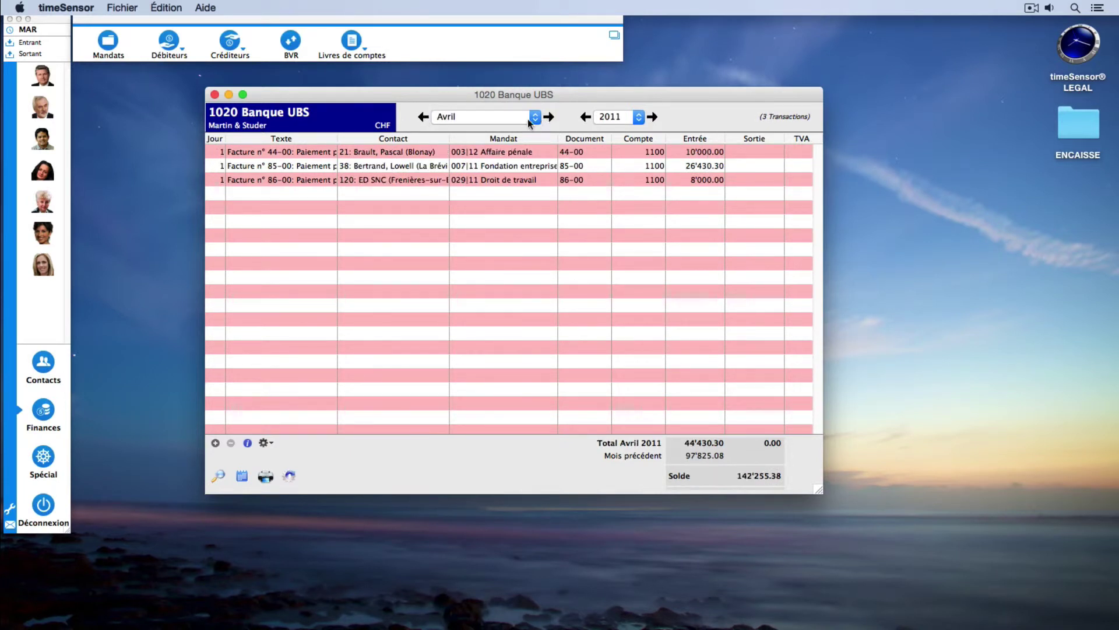
{"action": "left_click", "coordinate": [530, 122]}
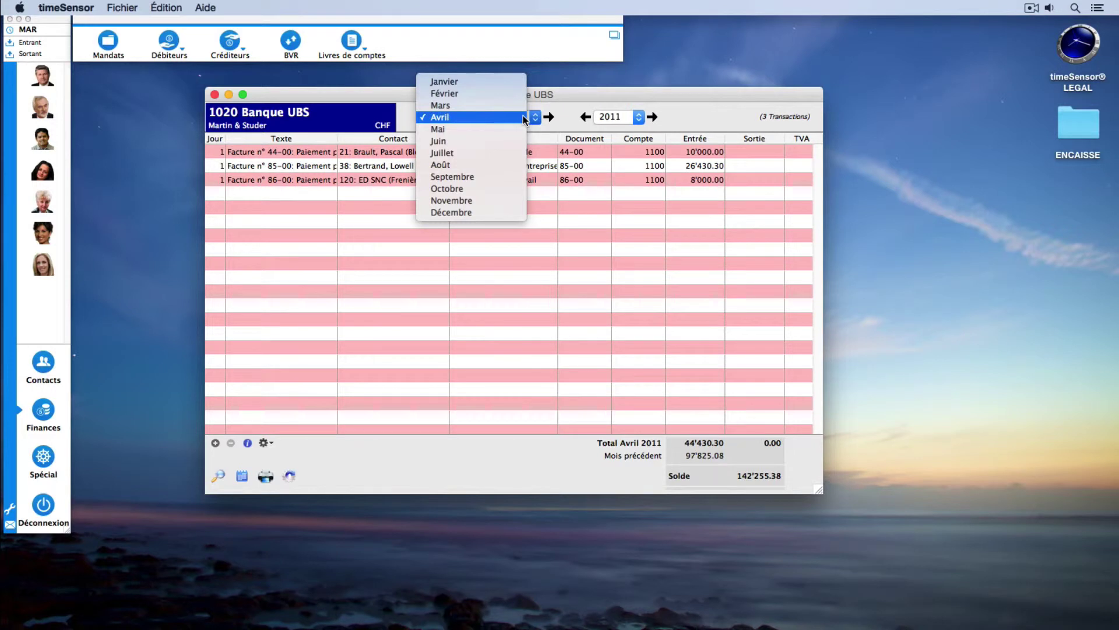
{"action": "left_click", "coordinate": [517, 95]}
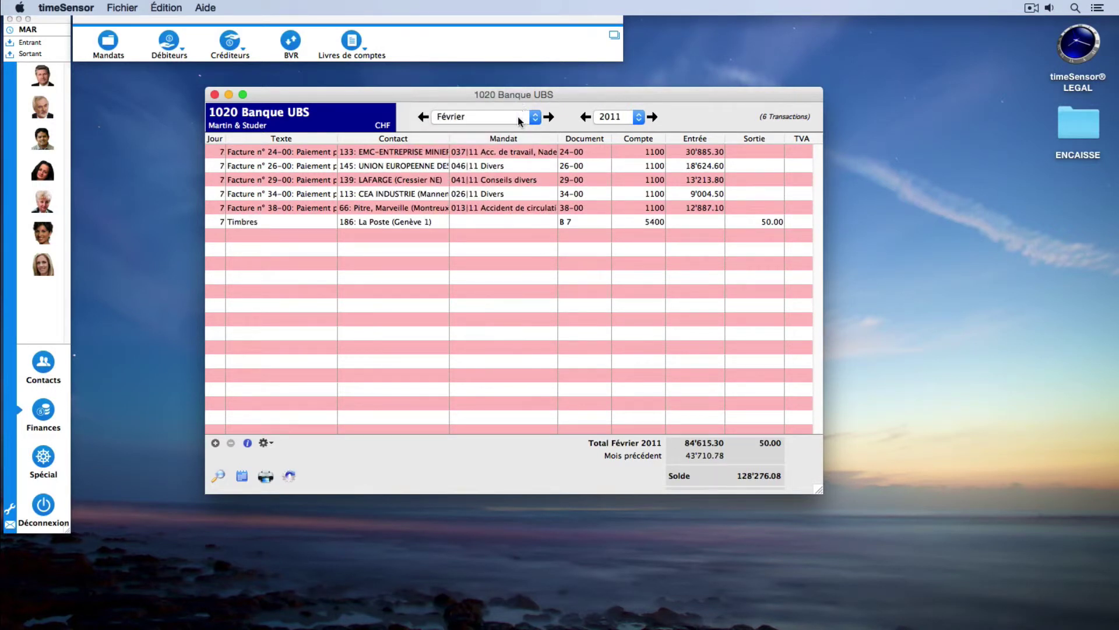
{"action": "left_click", "coordinate": [521, 119]}
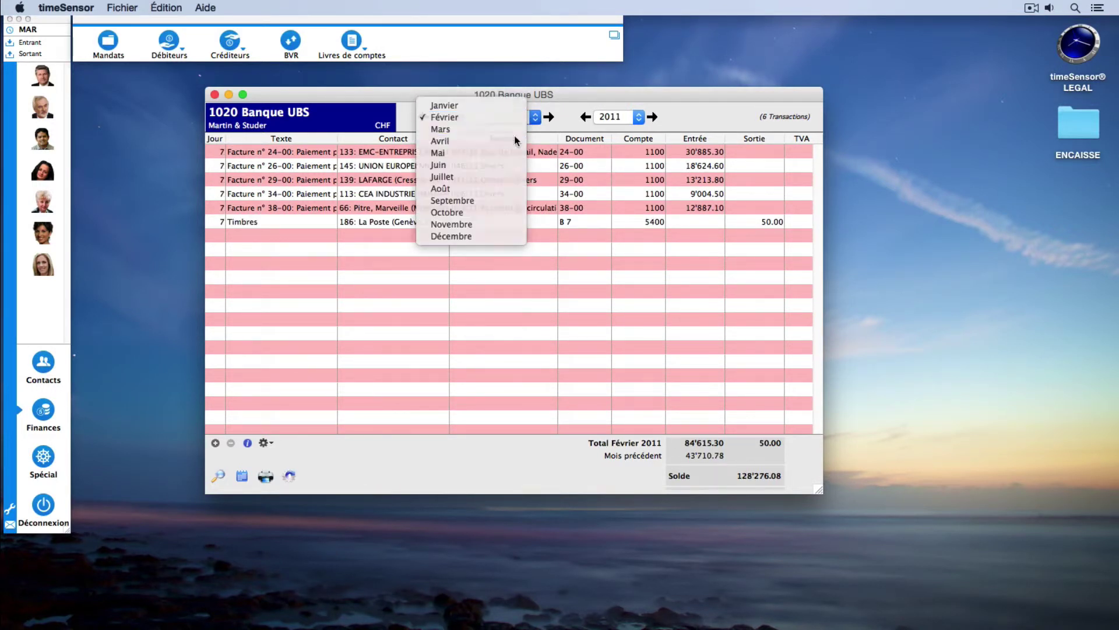
{"action": "left_click", "coordinate": [515, 140]}
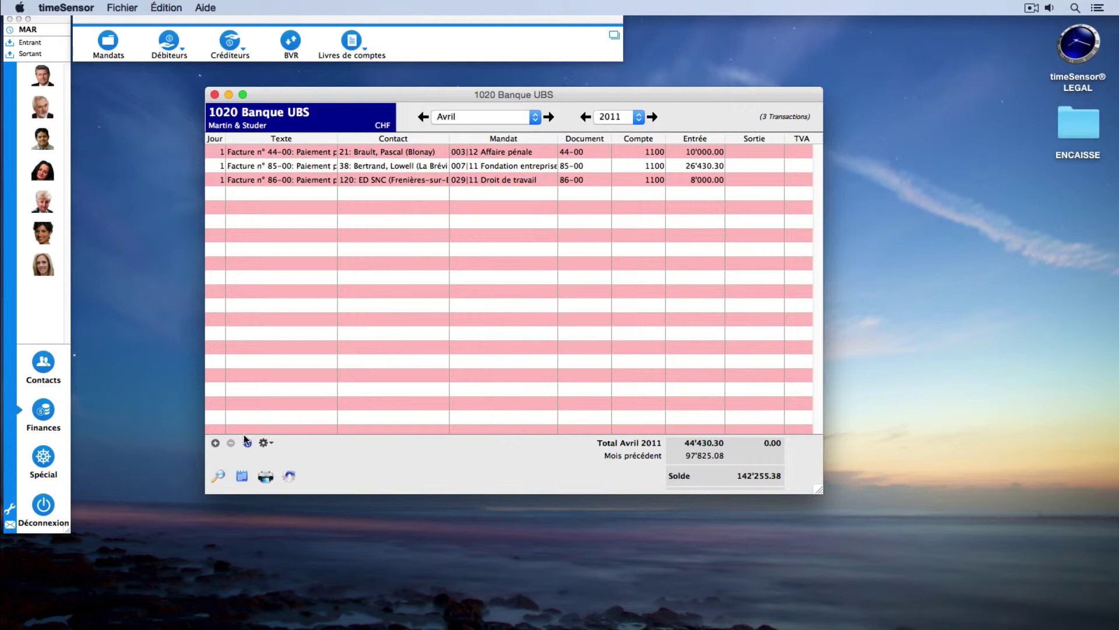
Step: Add a transaction on day 1 of Avril 2011 with the text Timbres and the contact La Poste (Genève 1)
{"action": "left_click", "coordinate": [215, 443]}
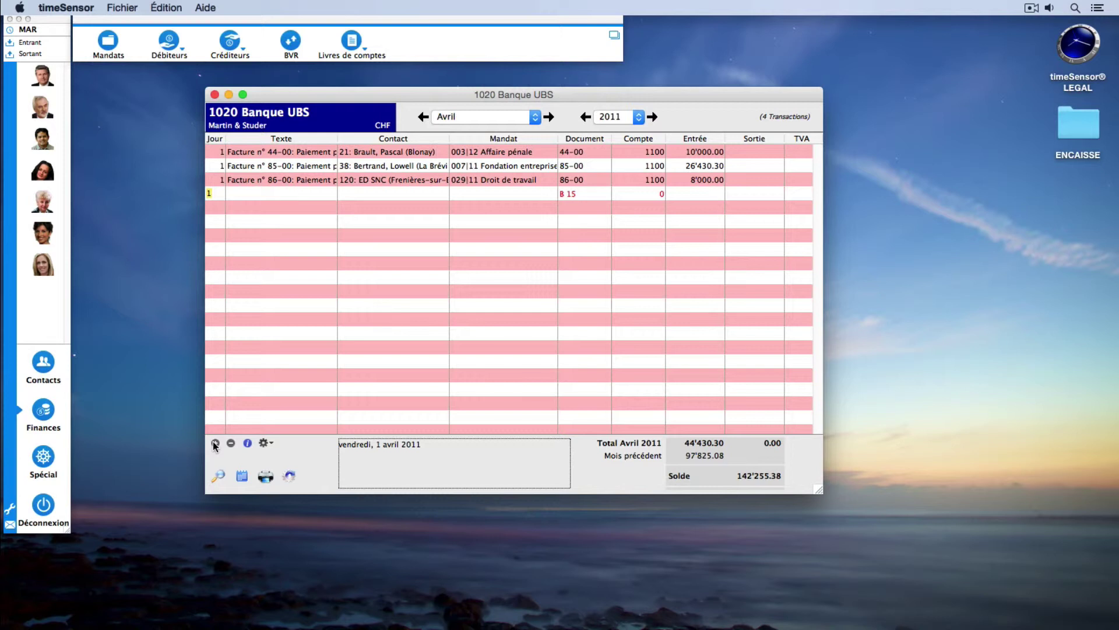
{"action": "key", "text": "Tab"}
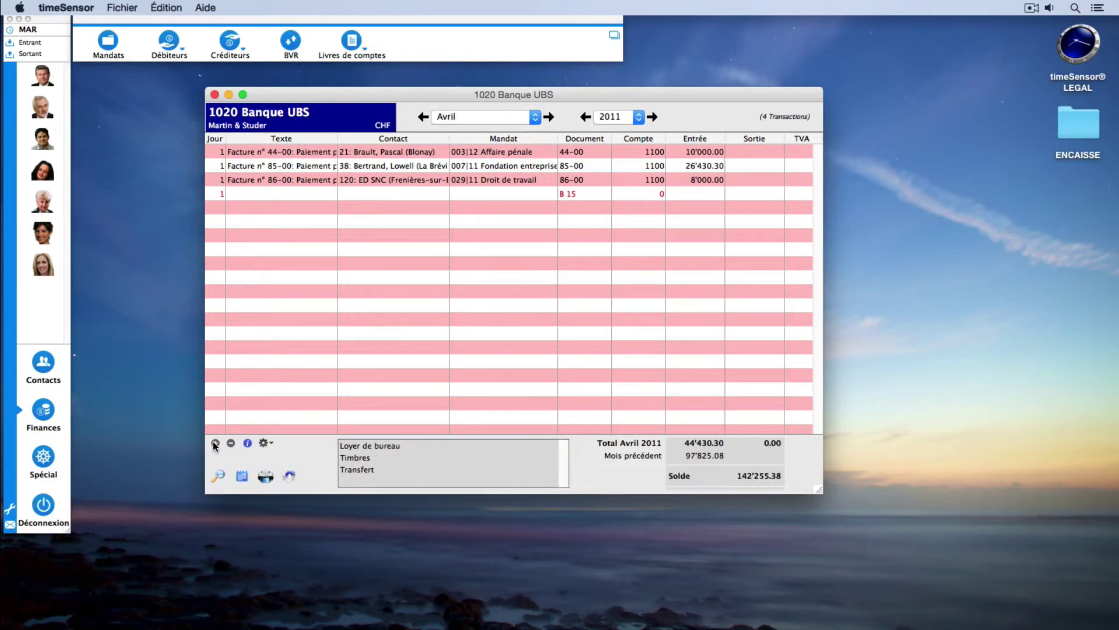
{"action": "type", "text": "ti"}
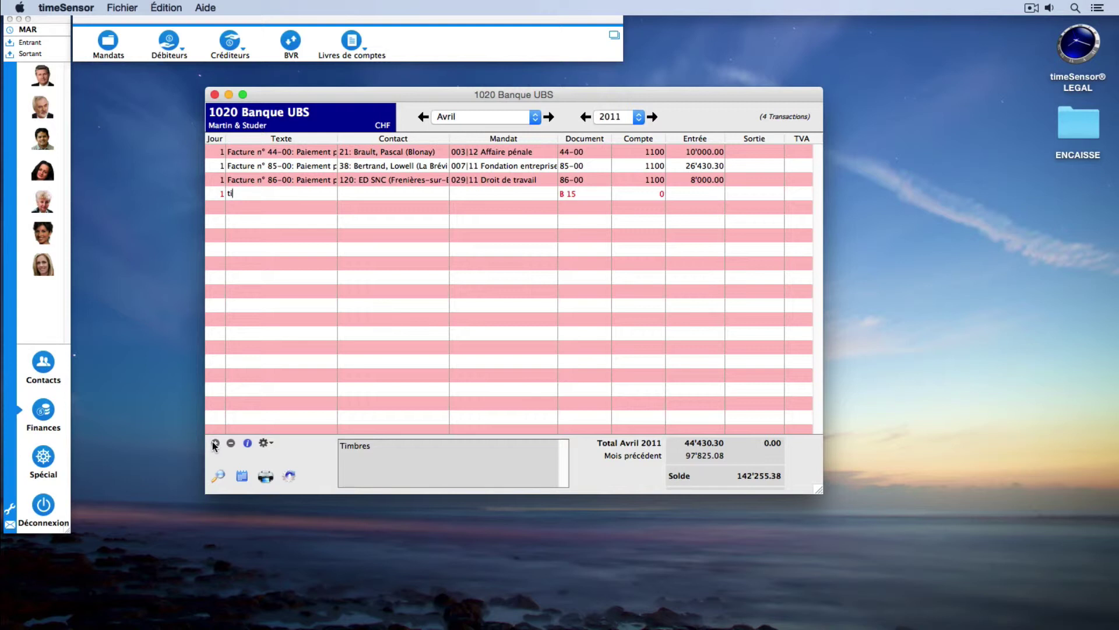
{"action": "left_click", "coordinate": [382, 449]}
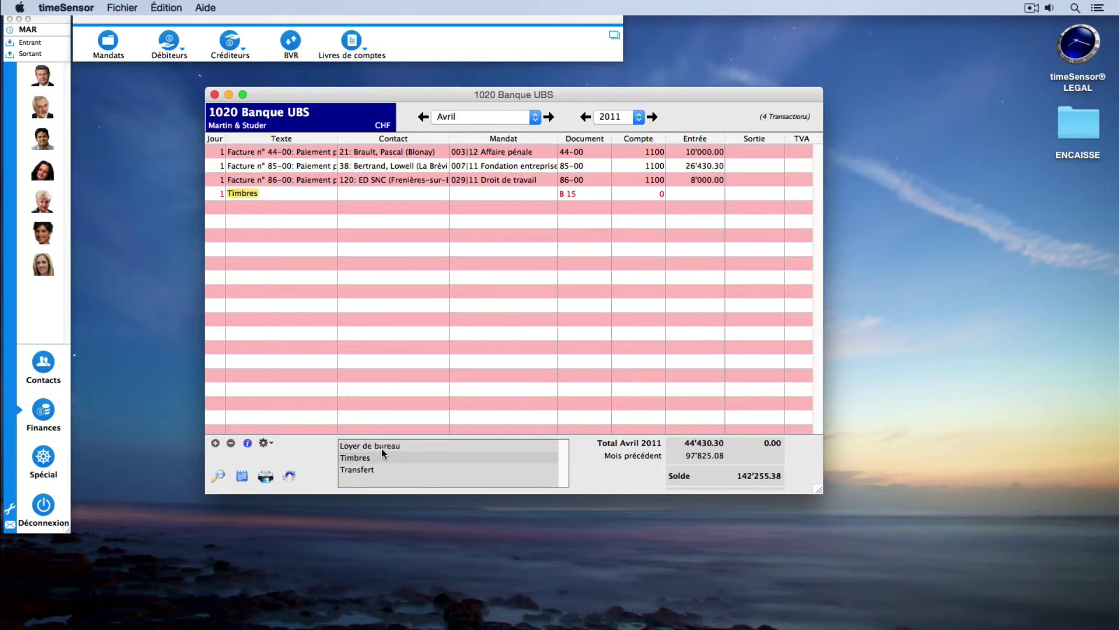
{"action": "key", "text": "Tab"}
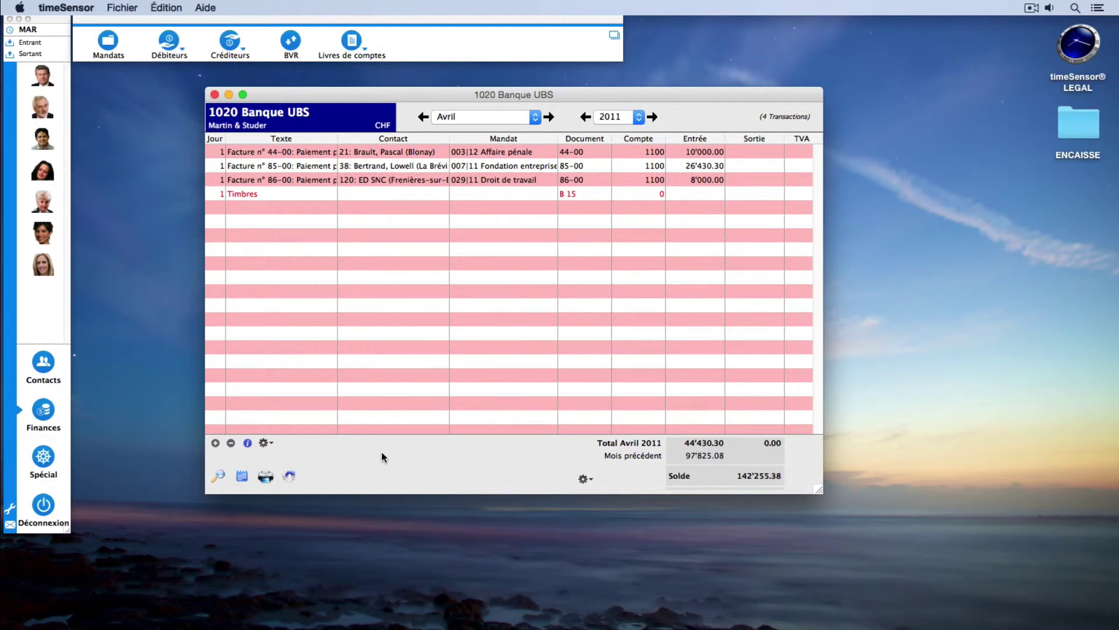
{"action": "type", "text": "La poste"}
{"action": "key", "text": "Return"}
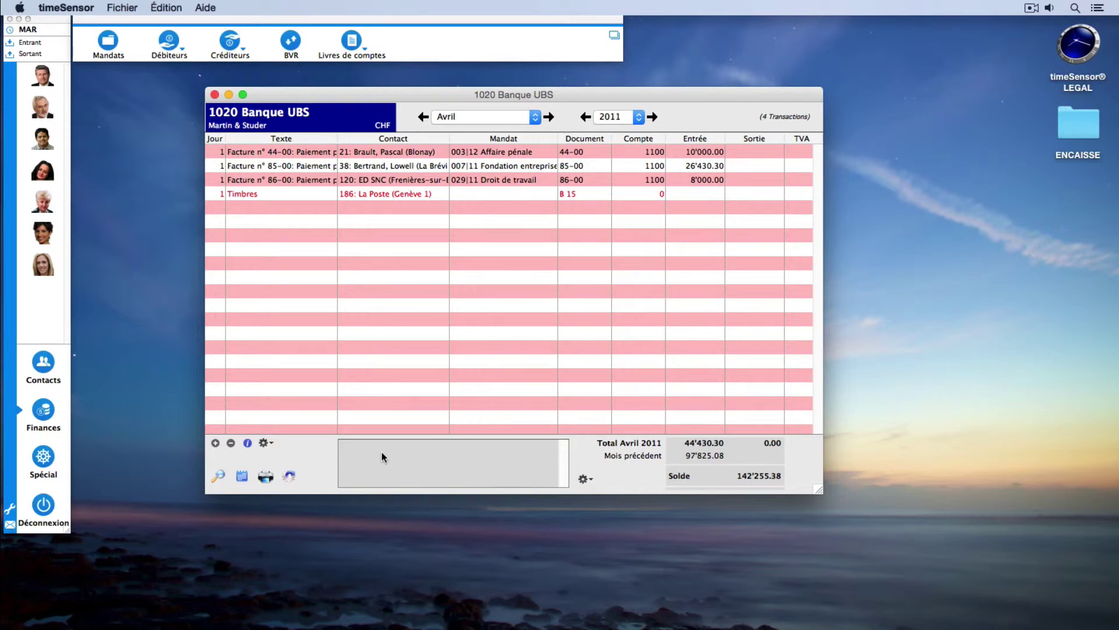
Step: Skip the new transaction's Mandat, view the next document number setting, and dismiss it
{"action": "key", "text": "Tab"}
{"action": "key", "text": "Tab"}
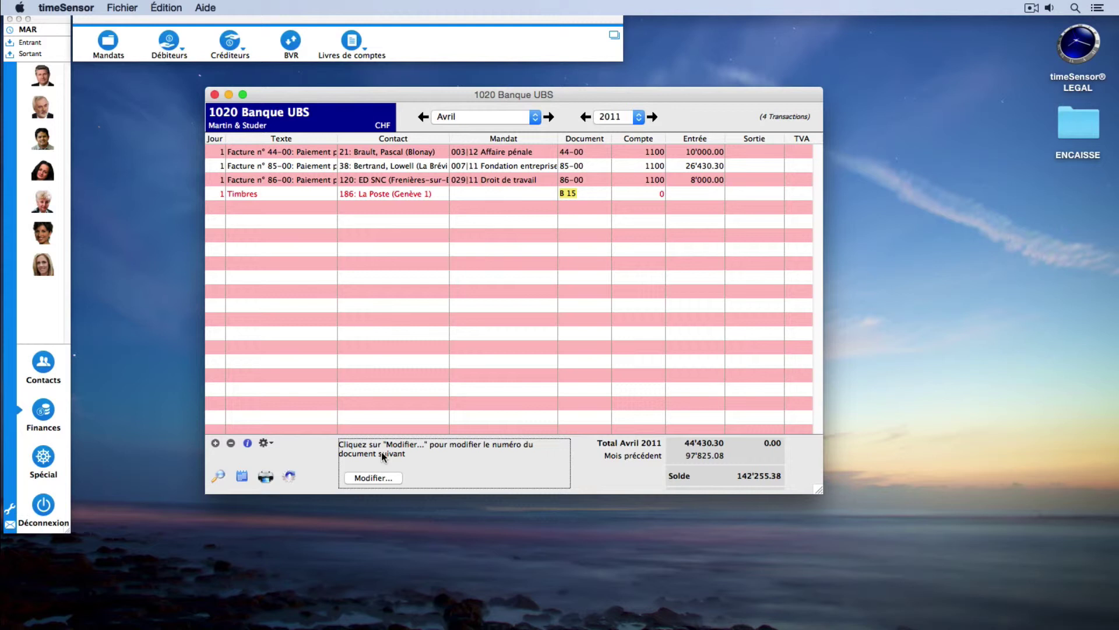
{"action": "left_click", "coordinate": [373, 477]}
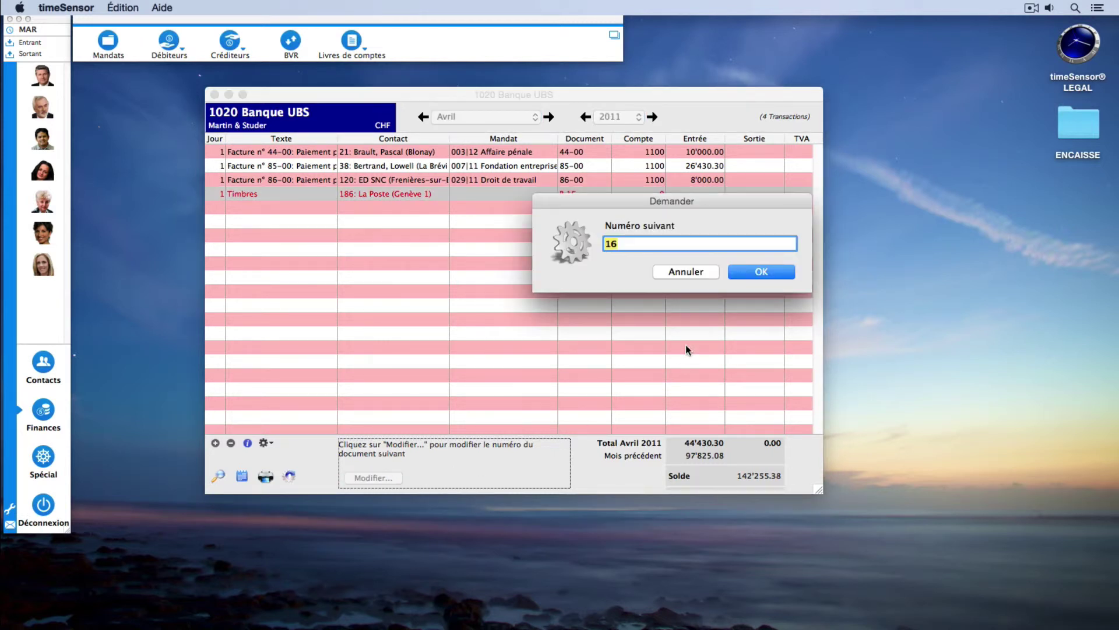
{"action": "left_click", "coordinate": [685, 272]}
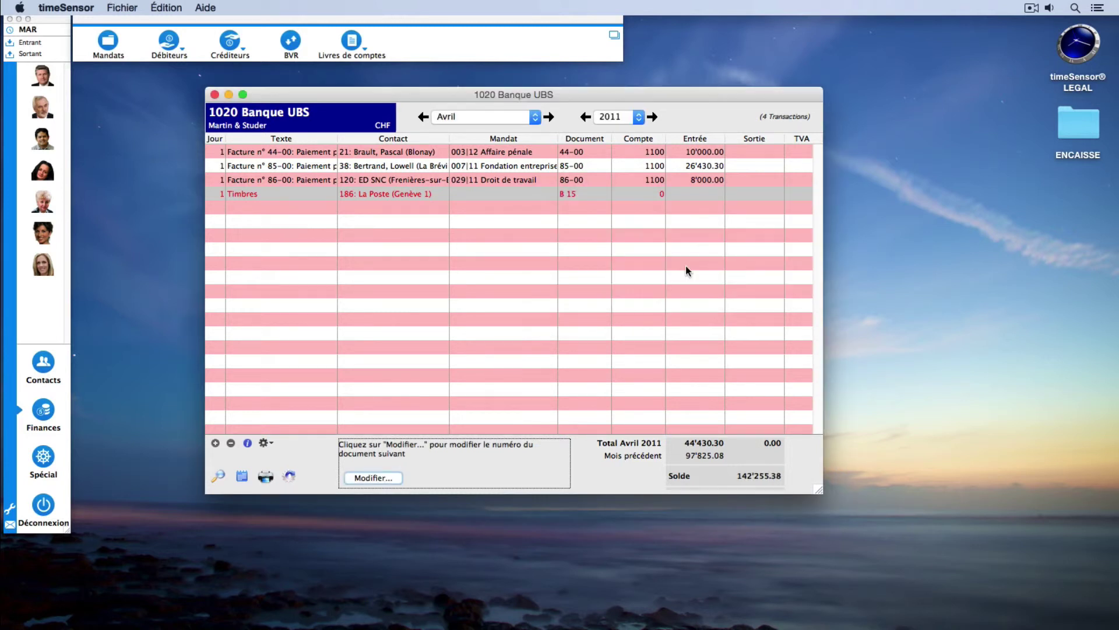
Step: Assign account 5400 Frais bureau et administration to the Timbres transaction, enter a Sortie of 74.00, and validate the entry
{"action": "left_click", "coordinate": [649, 194]}
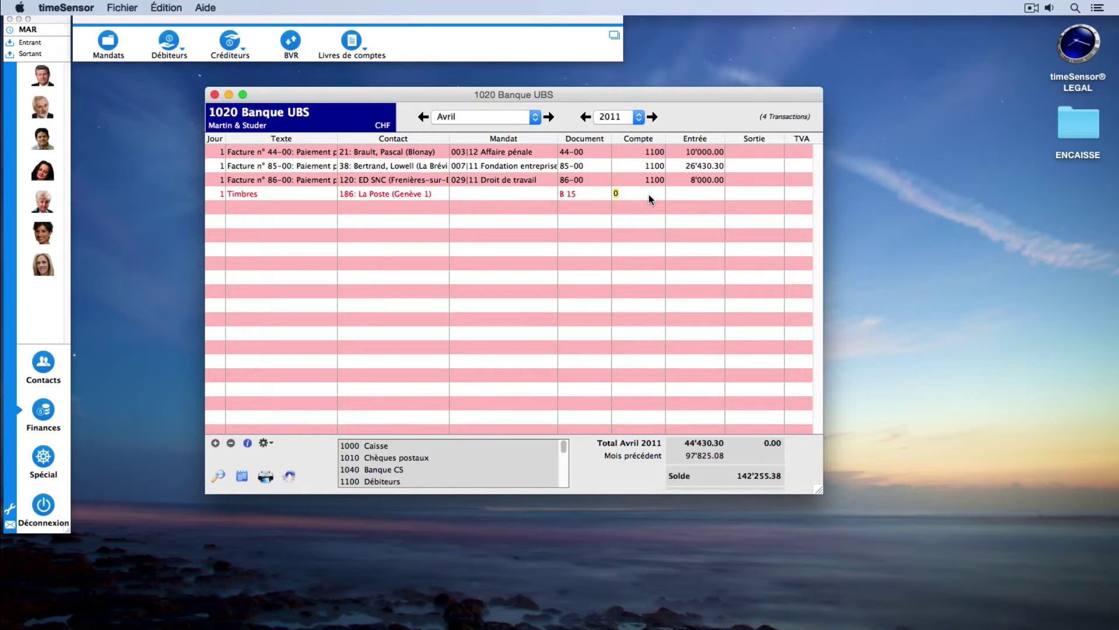
{"action": "type", "text": "bu"}
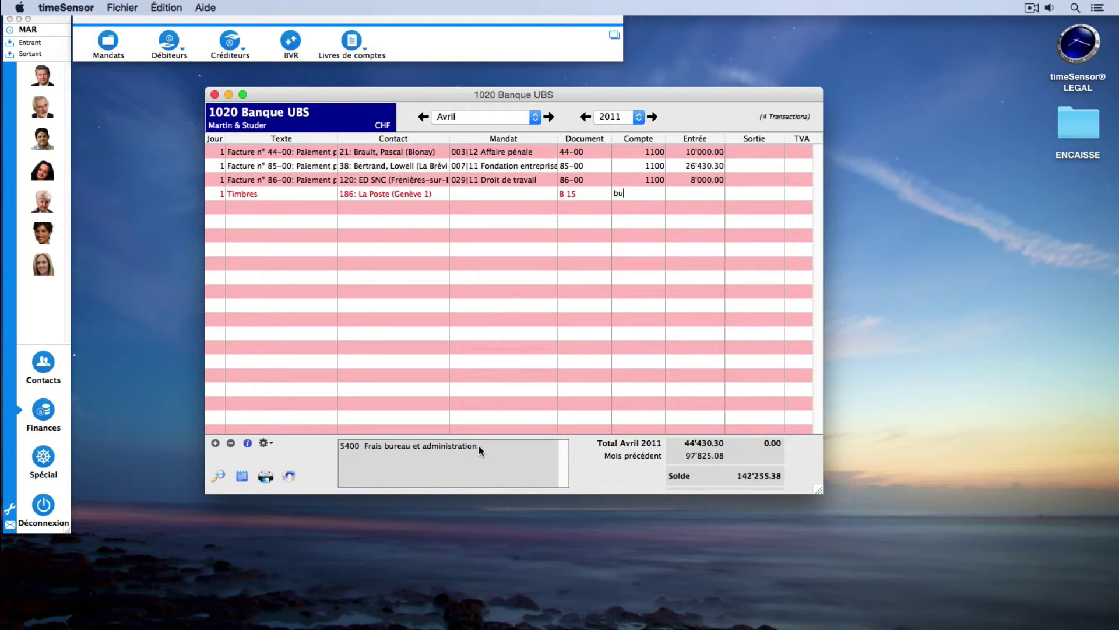
{"action": "key", "text": "Return"}
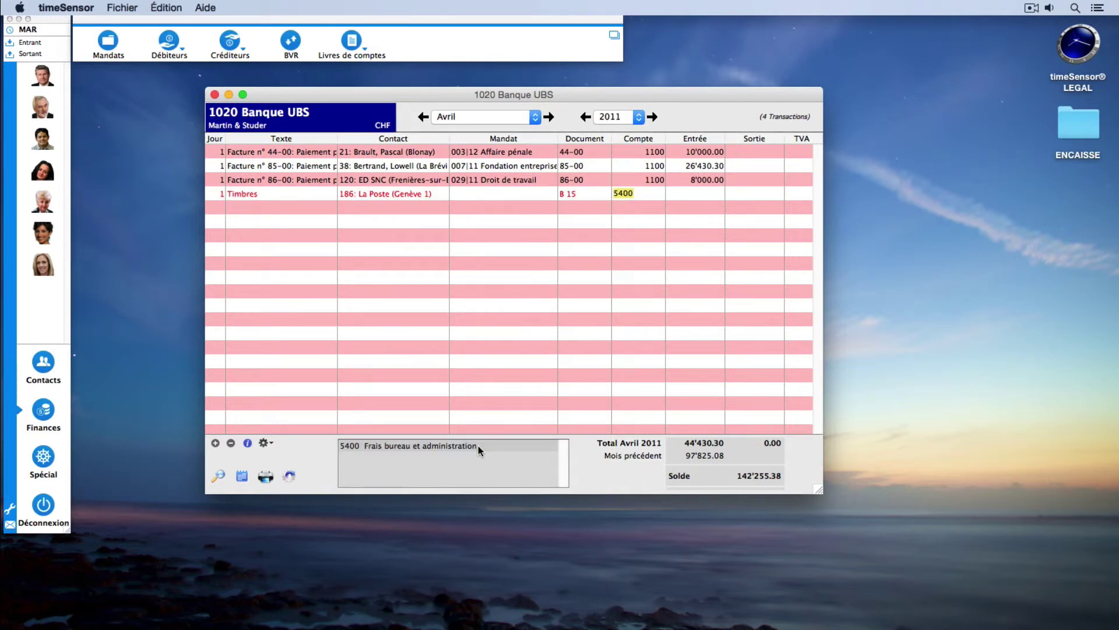
{"action": "key", "text": "Tab"}
{"action": "key", "text": "Tab"}
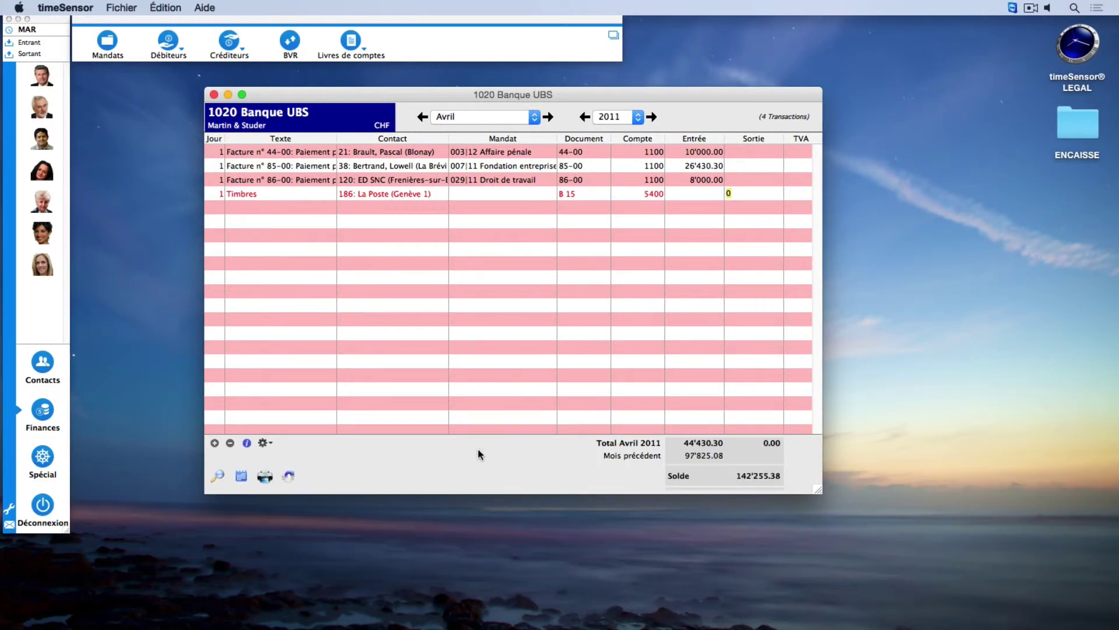
{"action": "type", "text": "74."}
{"action": "key", "text": "Return"}
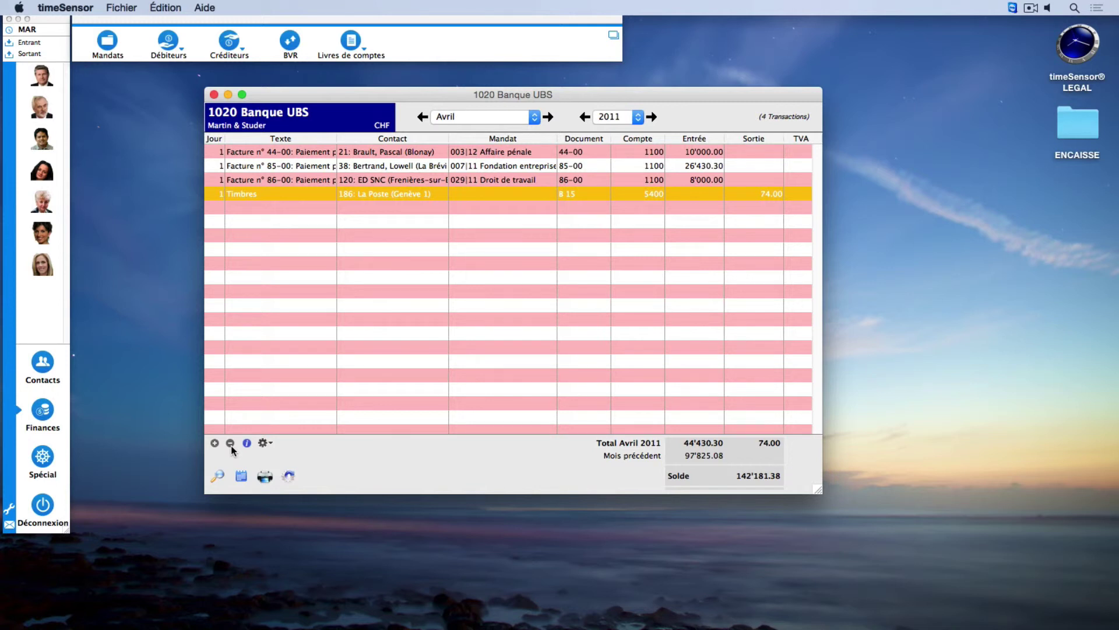
Step: Open the Timbres transaction's details and view its creation and modification record
{"action": "left_click", "coordinate": [248, 444]}
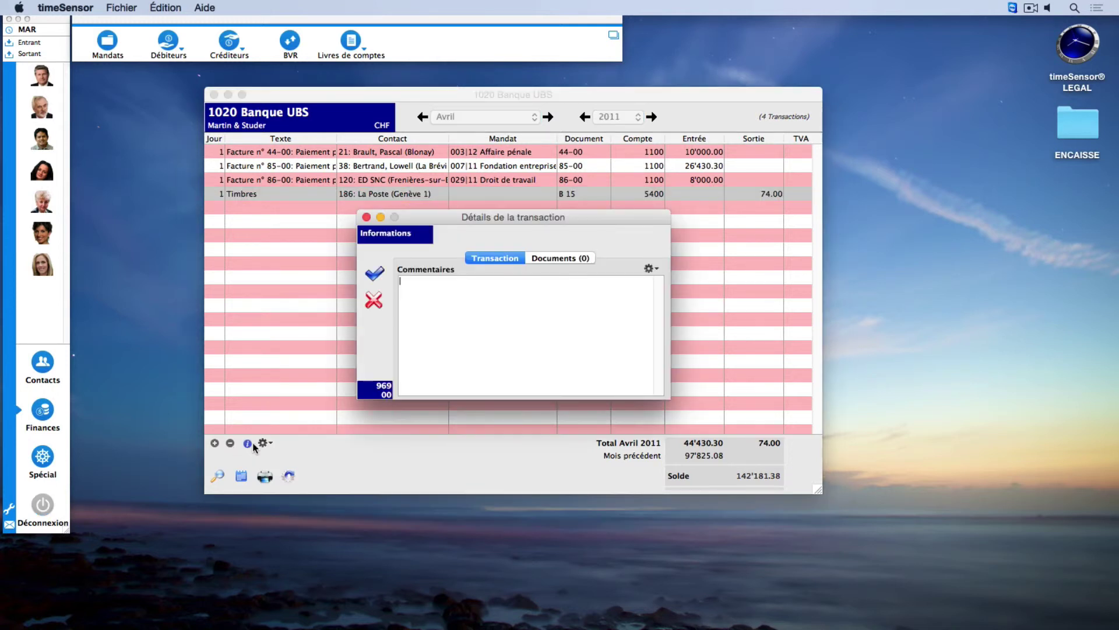
{"action": "left_click", "coordinate": [406, 236]}
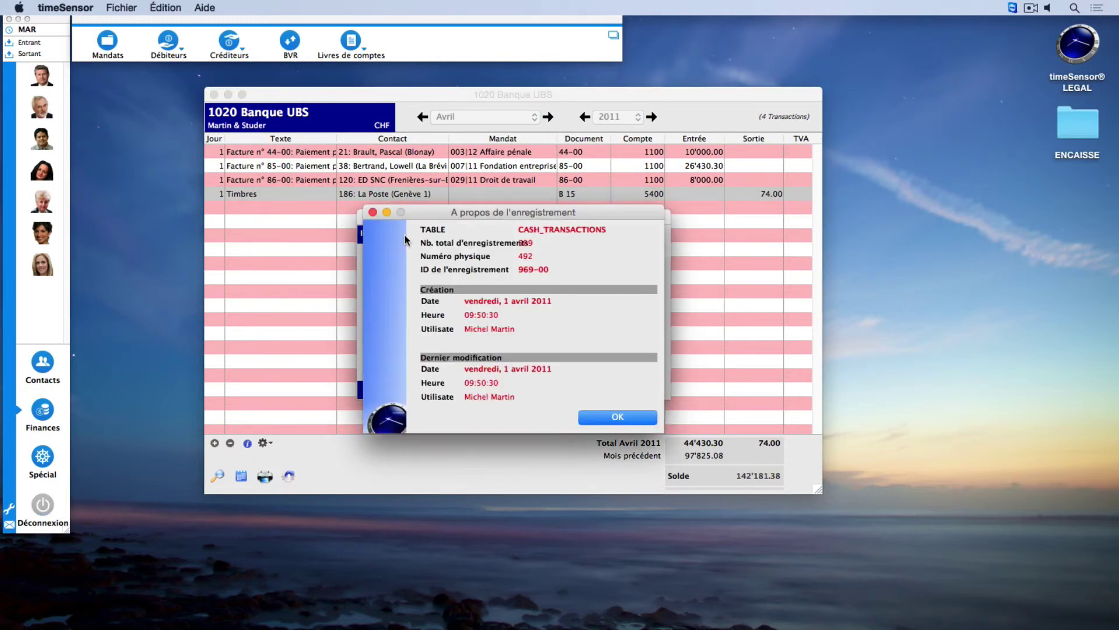
{"action": "left_click", "coordinate": [604, 420]}
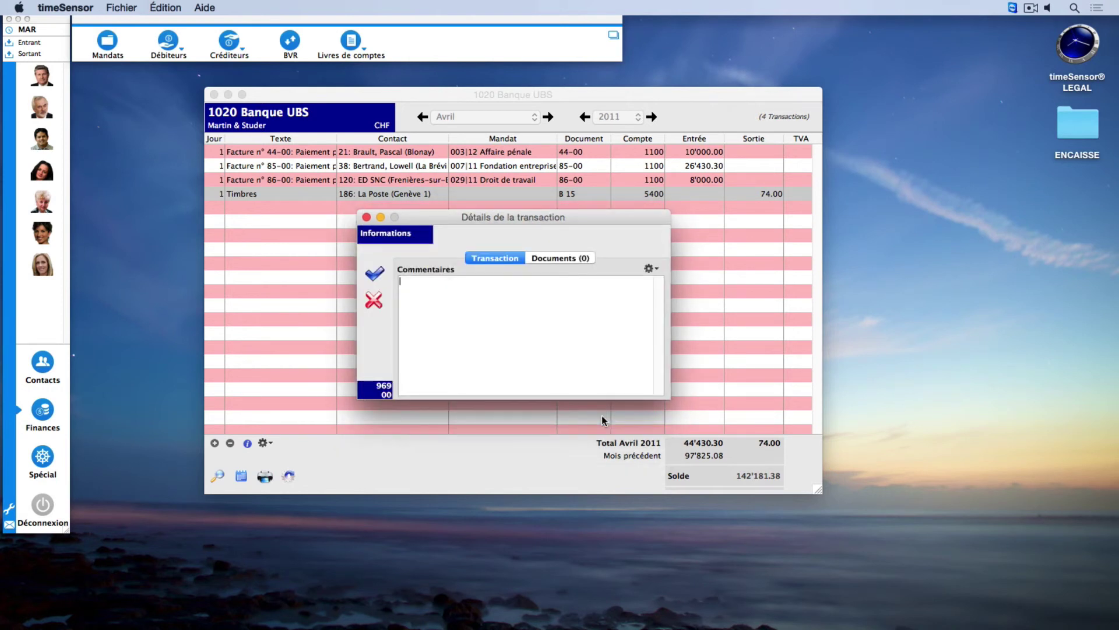
Step: Examine how documents are attached to the Timbres transaction, cancel the file selection, and close its details
{"action": "left_click", "coordinate": [586, 259]}
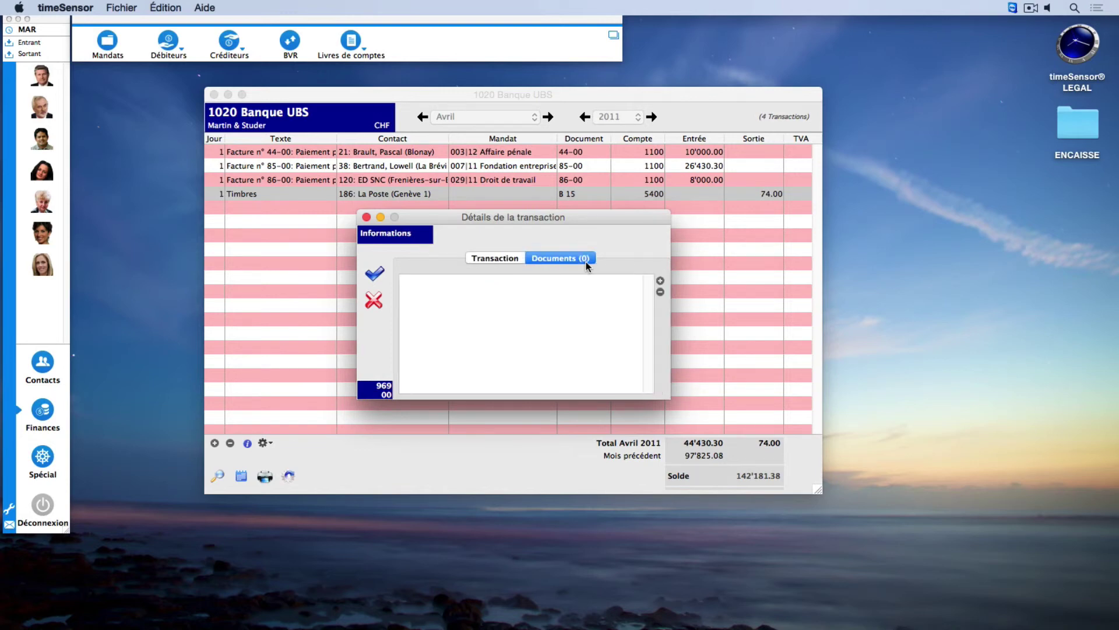
{"action": "left_click", "coordinate": [659, 281]}
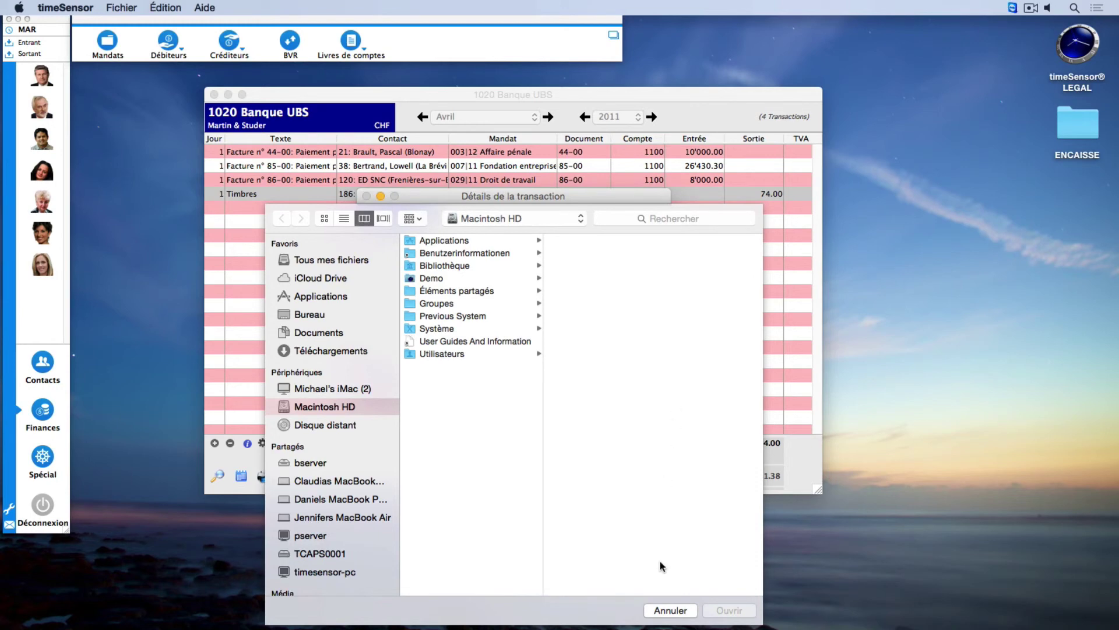
{"action": "left_click", "coordinate": [663, 610]}
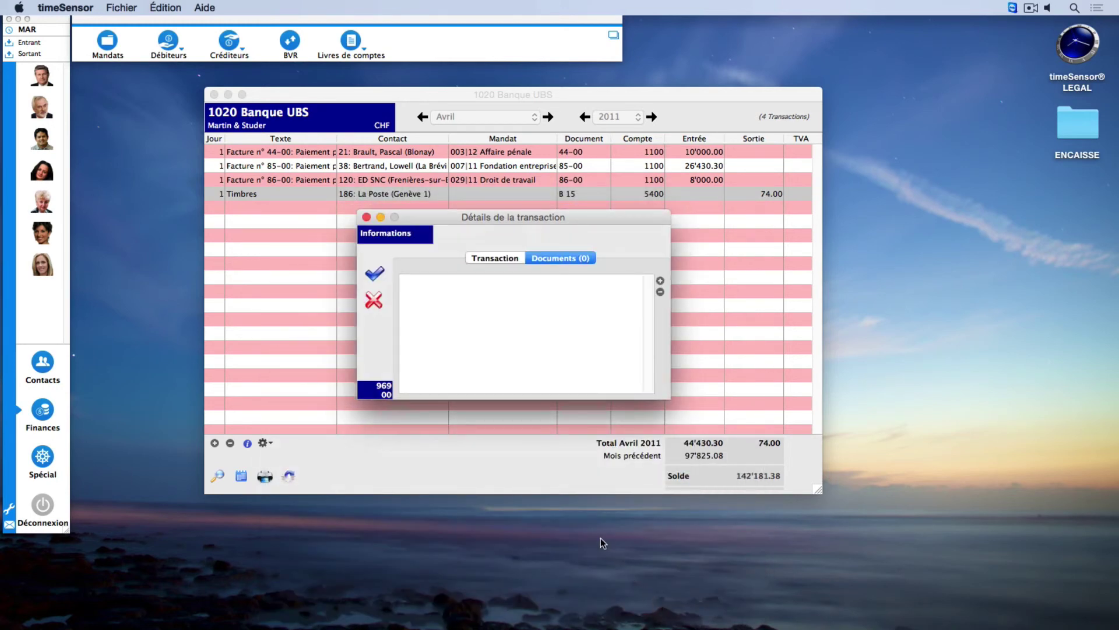
{"action": "left_click", "coordinate": [382, 271]}
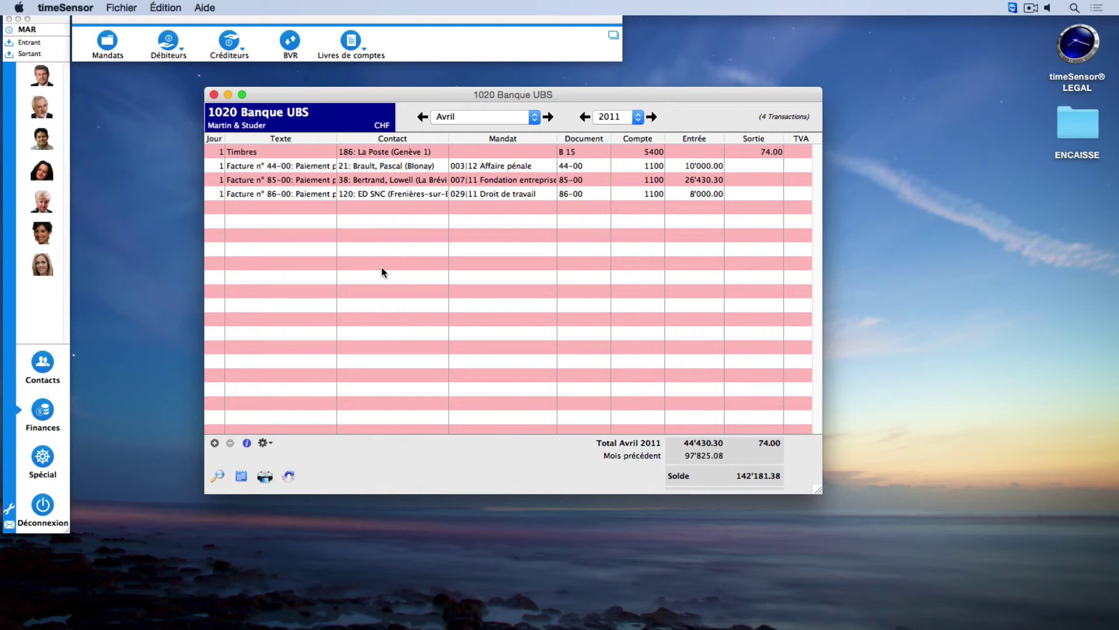
Step: Review the Loyer bureau template under Dépenses d'espace in the transaction templates, and close the template list
{"action": "left_click", "coordinate": [264, 443]}
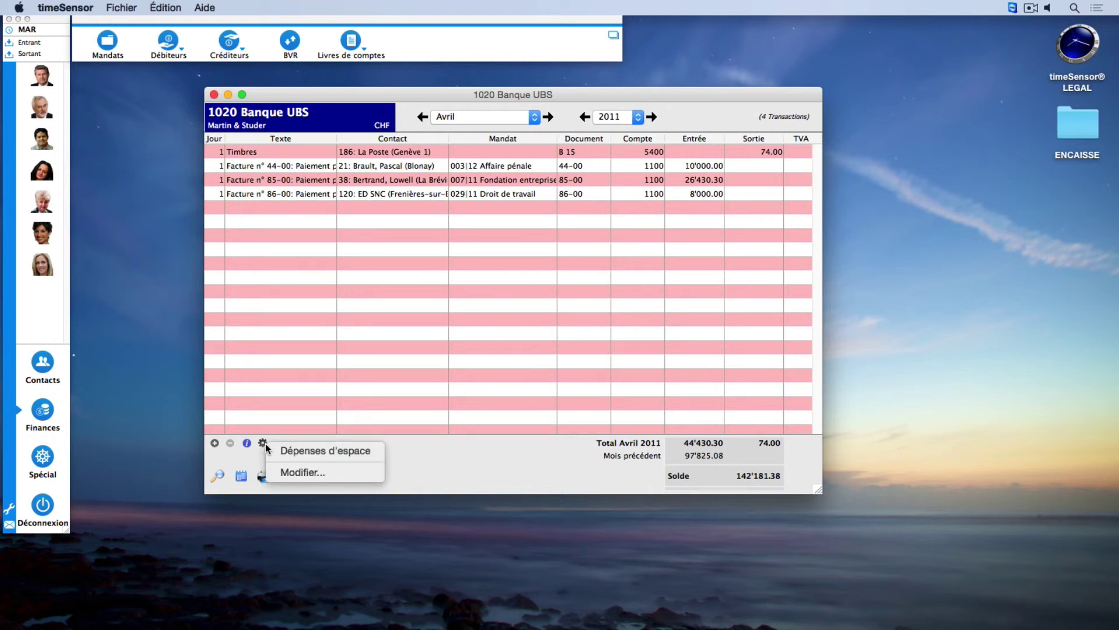
{"action": "left_click", "coordinate": [276, 472]}
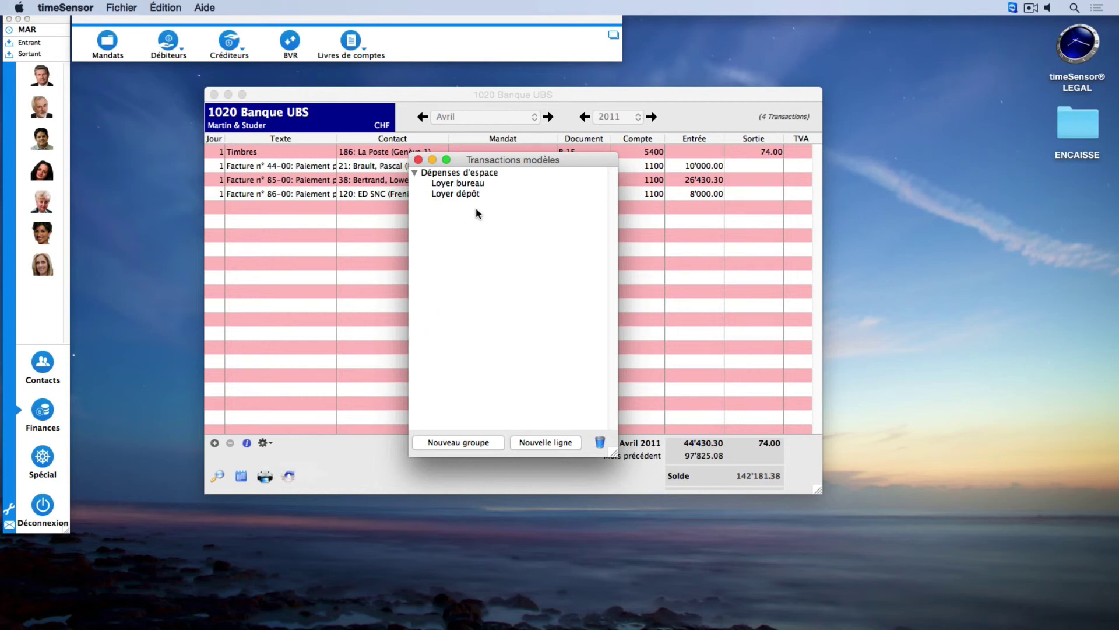
{"action": "double_click", "coordinate": [482, 184]}
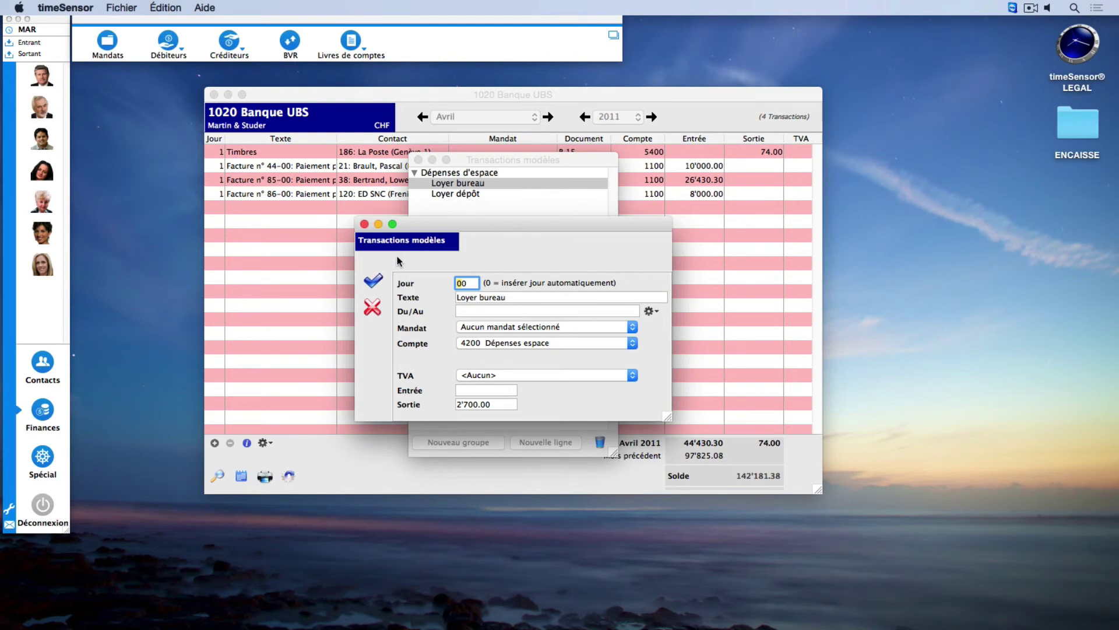
{"action": "left_click", "coordinate": [376, 279]}
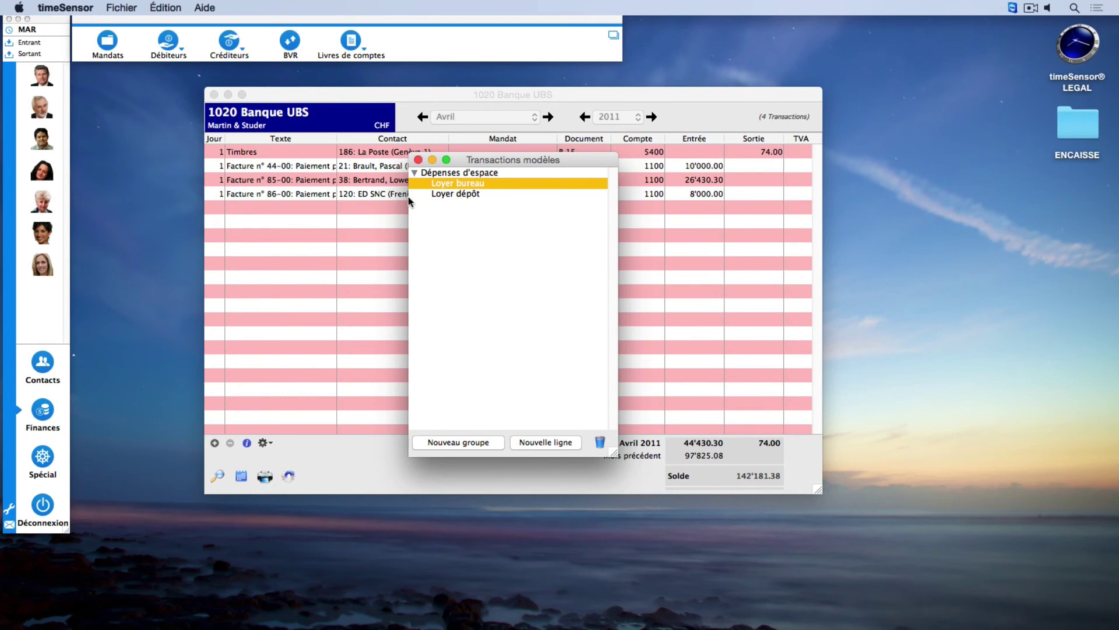
{"action": "left_click", "coordinate": [418, 160]}
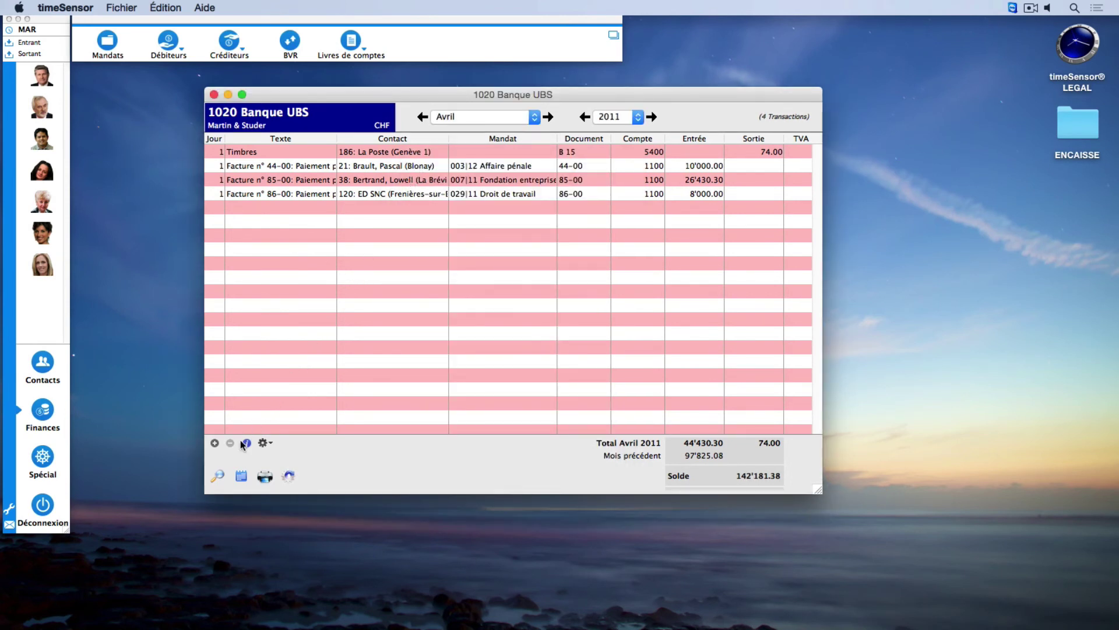
Step: Search the Banque UBS ledger from Janvier to Avril 2011 for transactions whose text contains "timbres"
{"action": "left_click", "coordinate": [217, 476]}
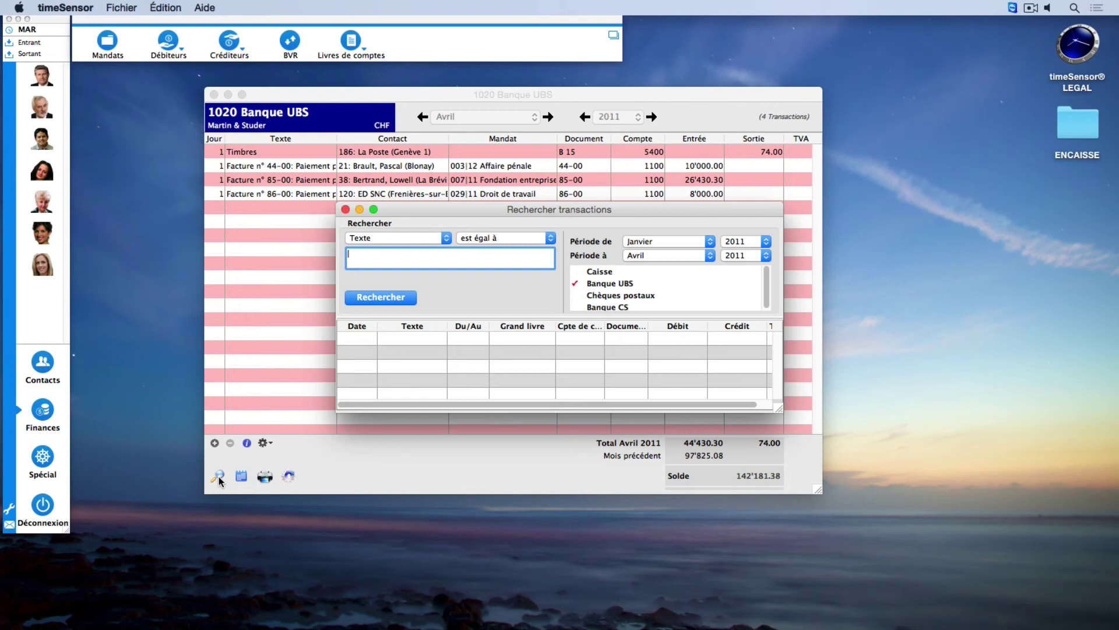
{"action": "type", "text": "timbres"}
{"action": "left_click", "coordinate": [527, 239]}
{"action": "left_click", "coordinate": [516, 283]}
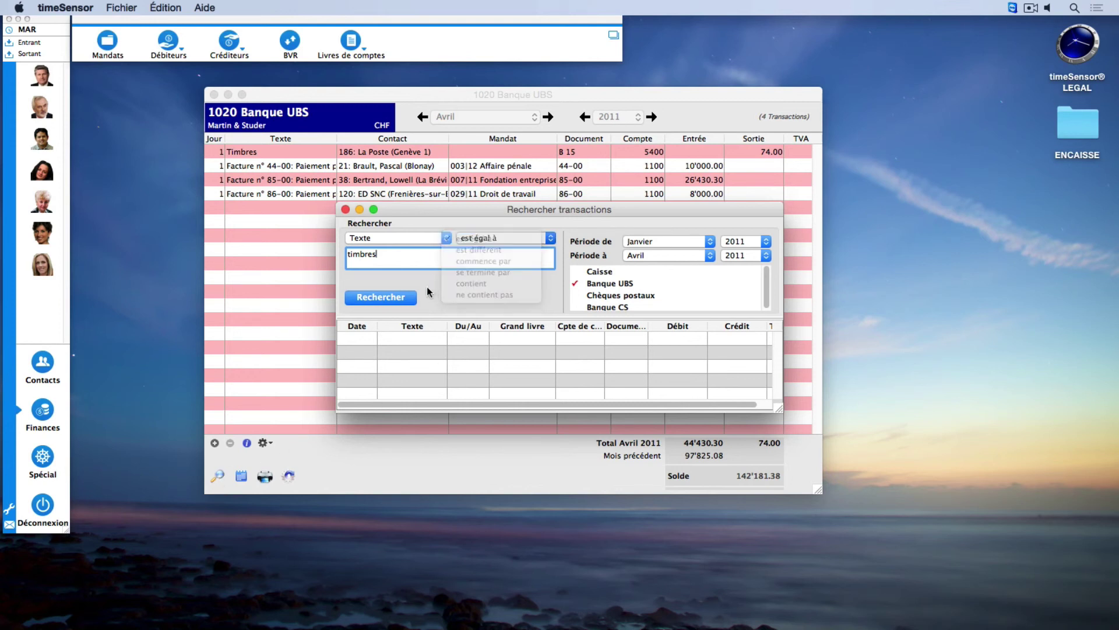
{"action": "left_click", "coordinate": [409, 296]}
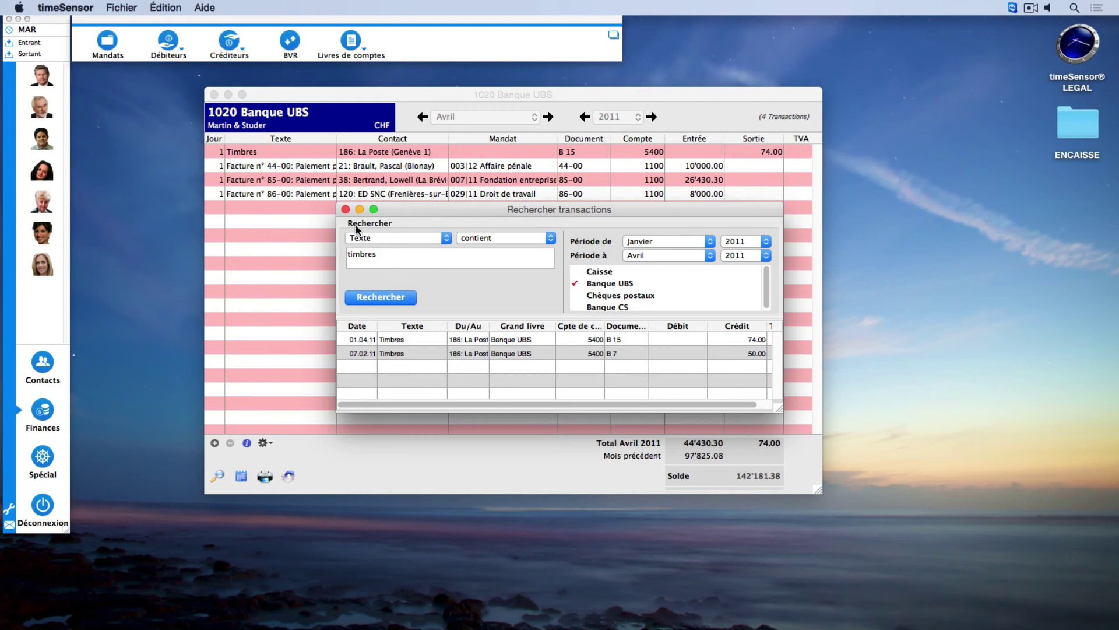
Step: Close the transaction search and use the calendar to move the Banque UBS ledger to a date in Mars 2011
{"action": "left_click", "coordinate": [346, 210]}
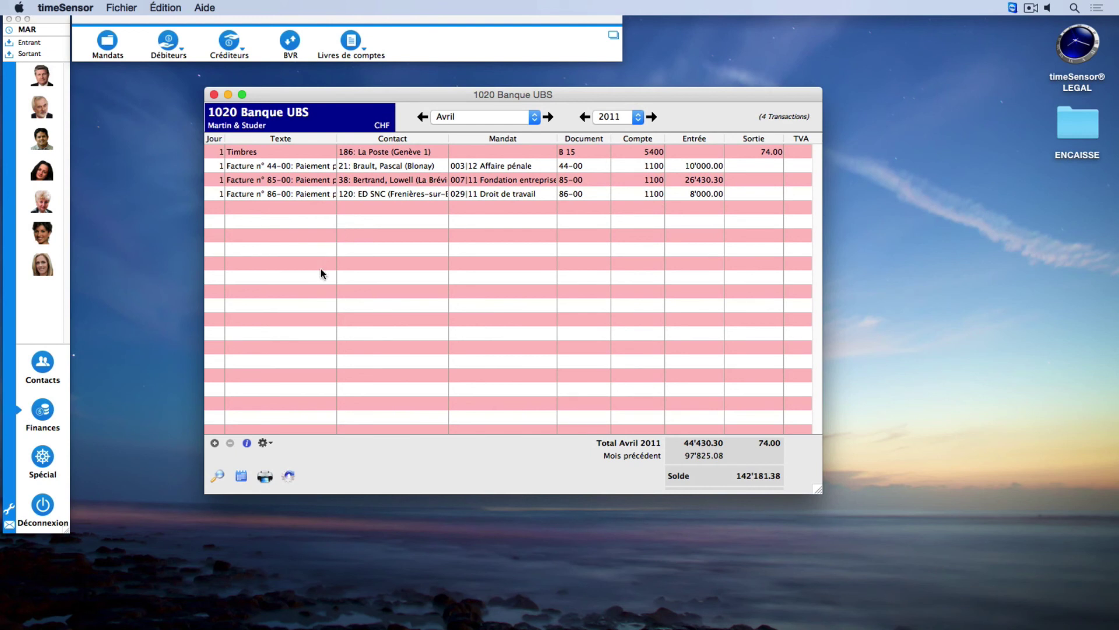
{"action": "left_click", "coordinate": [241, 476]}
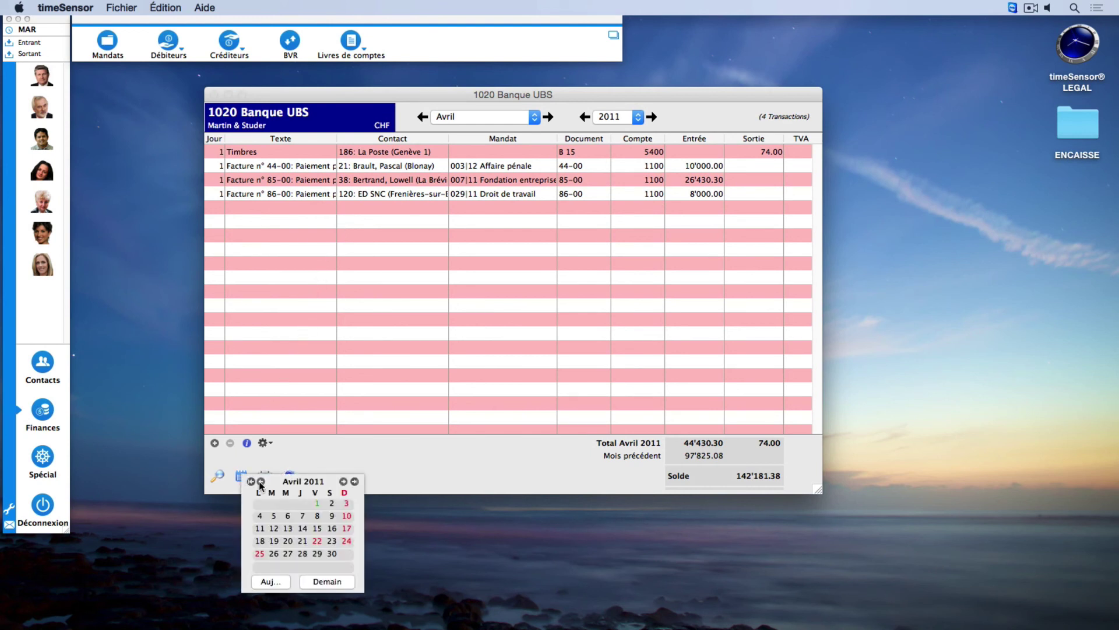
{"action": "left_click", "coordinate": [263, 483]}
{"action": "left_click", "coordinate": [317, 541]}
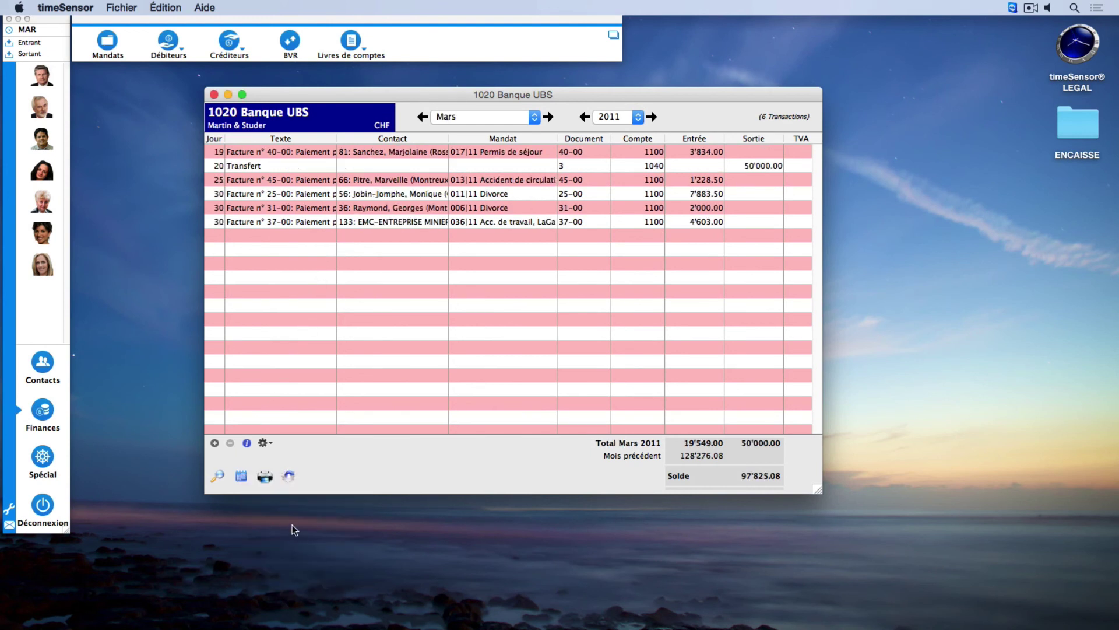
Step: Generate a draft of the "Livre de comptes, année jusqu'à présent" report, review its pages, close the preview, and return to timeSensor
{"action": "left_click", "coordinate": [266, 478]}
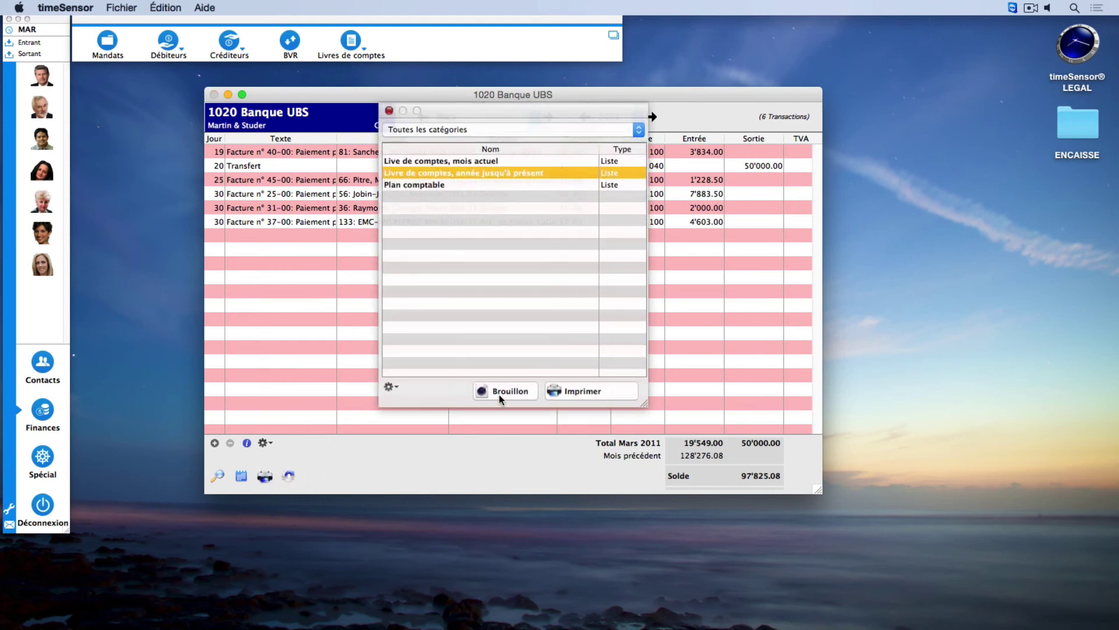
{"action": "left_click", "coordinate": [502, 391]}
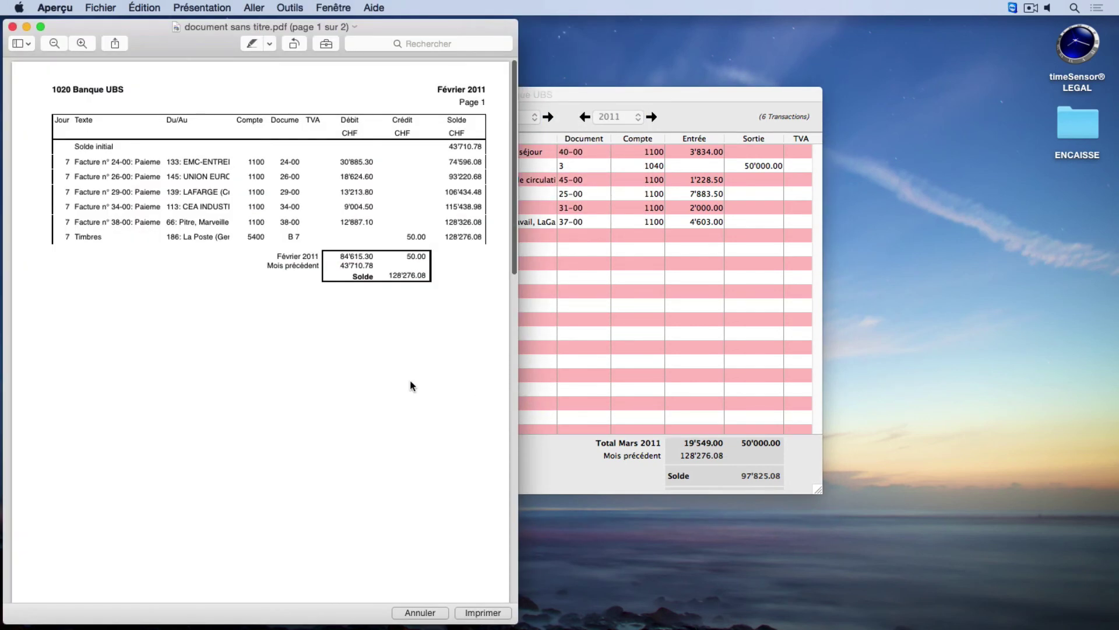
{"action": "scroll", "coordinate": [410, 386], "scroll_direction": "down", "scroll_amount": 10}
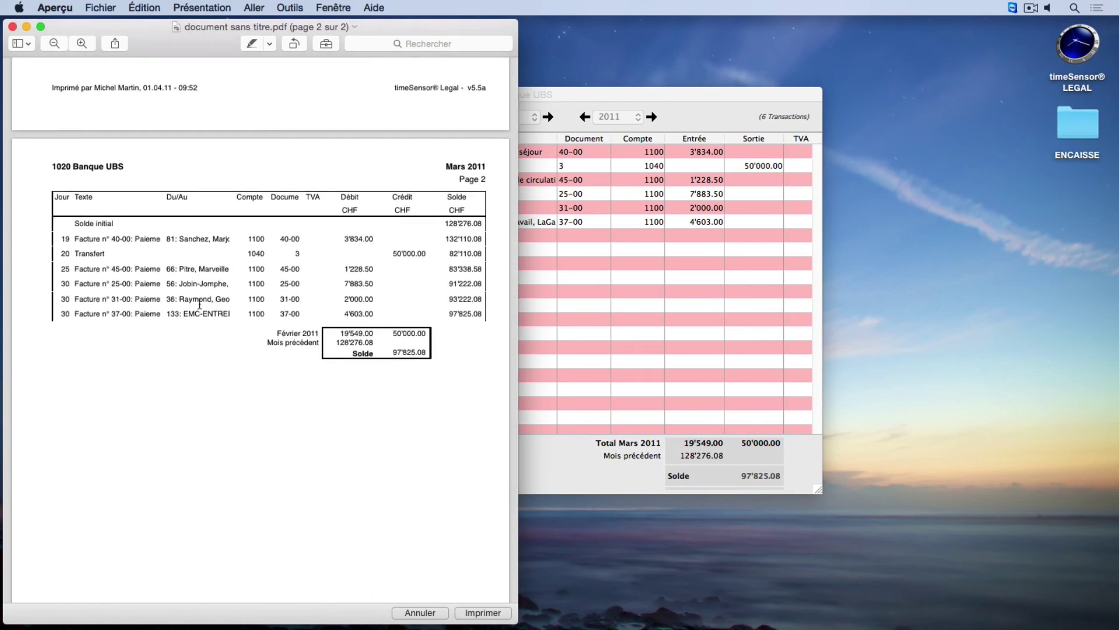
{"action": "left_click", "coordinate": [12, 27]}
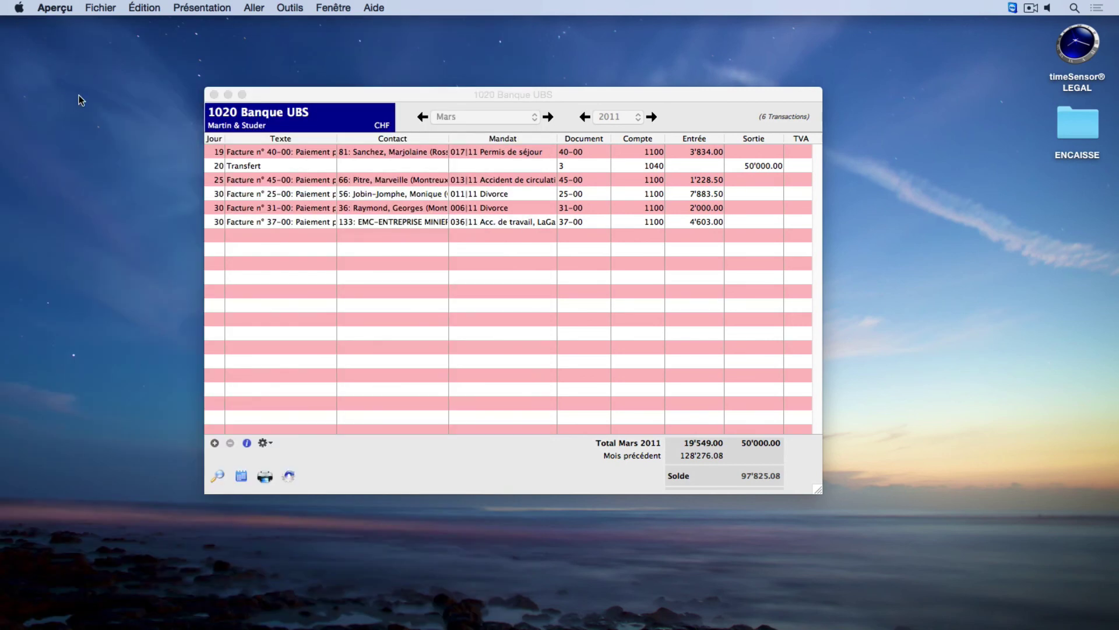
{"action": "left_click", "coordinate": [299, 345]}
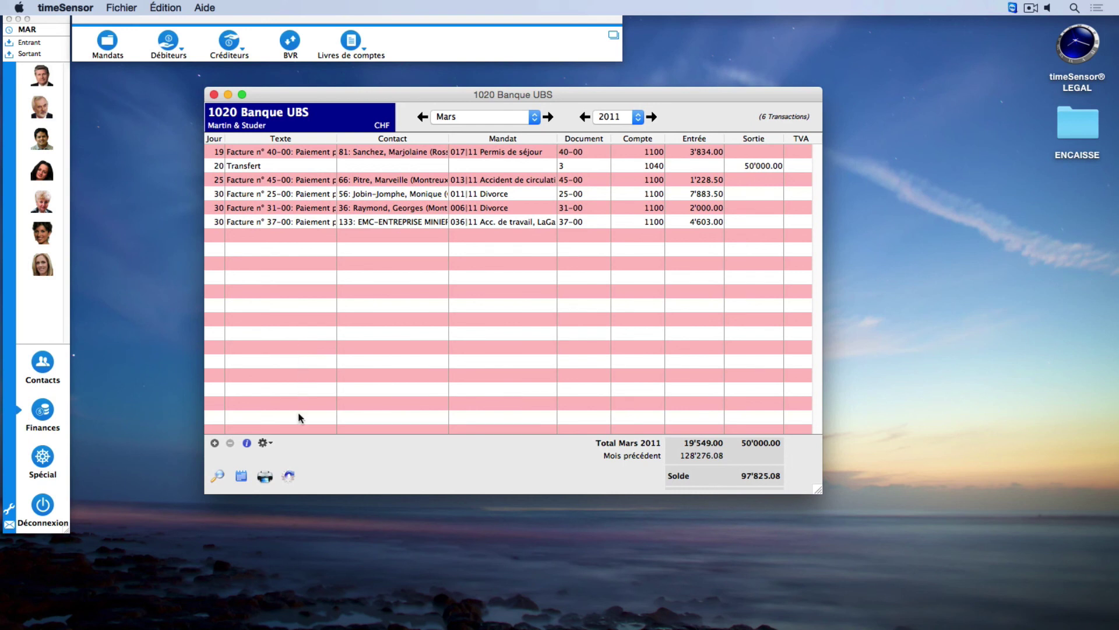